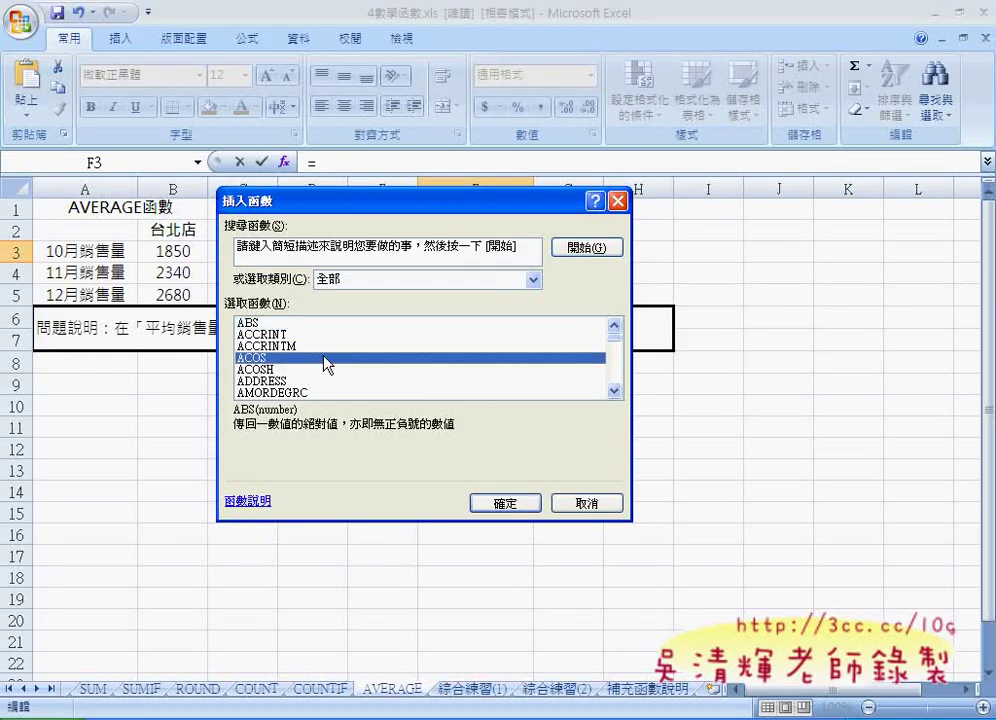
- Browse the full function list with the keyboard and highlight AVERAGEIF for cell F3
{"action": "key", "text": "Down"}
{"action": "key", "text": "v"}
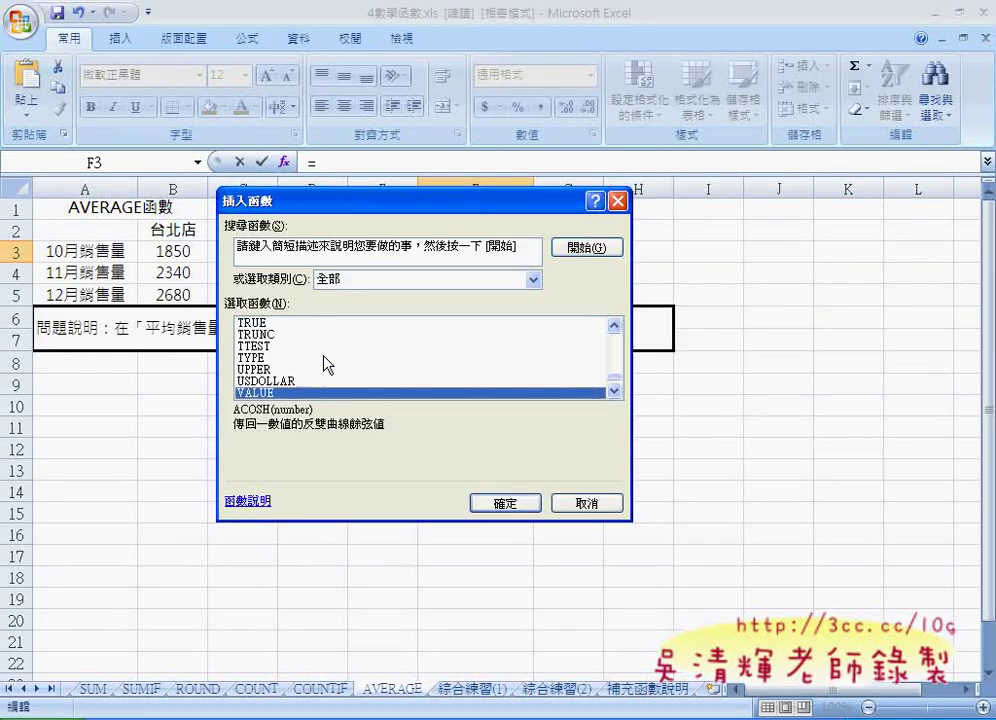
{"action": "key", "text": "a"}
{"action": "key", "text": "v"}
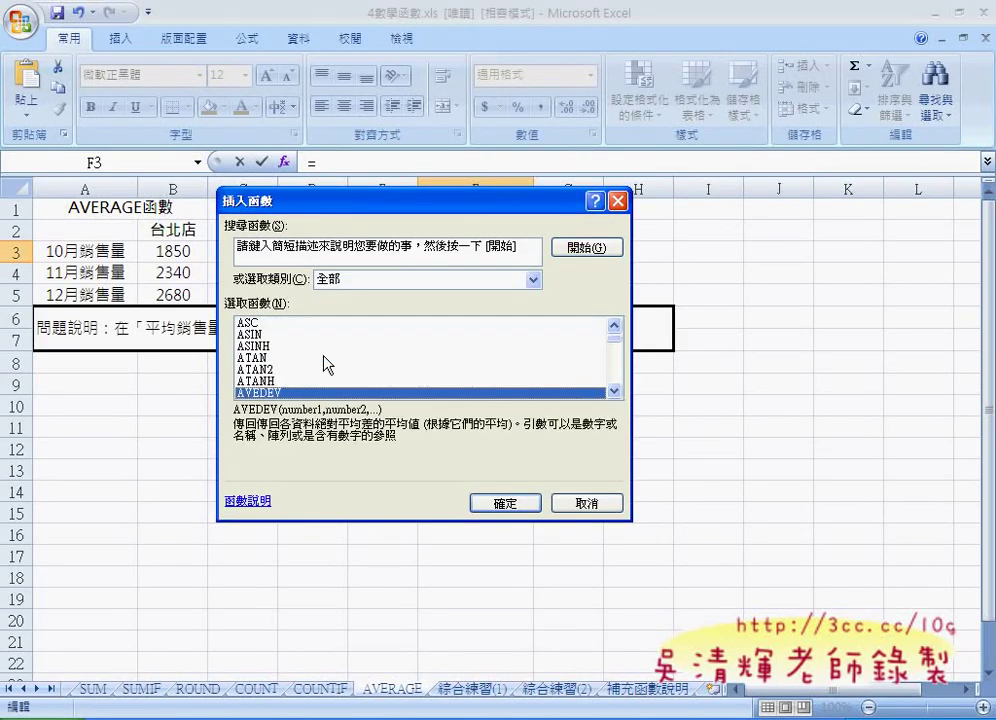
{"action": "key", "text": "Down"}
{"action": "key", "text": "Down"}
{"action": "key", "text": "Down"}
{"action": "key", "text": "Up"}
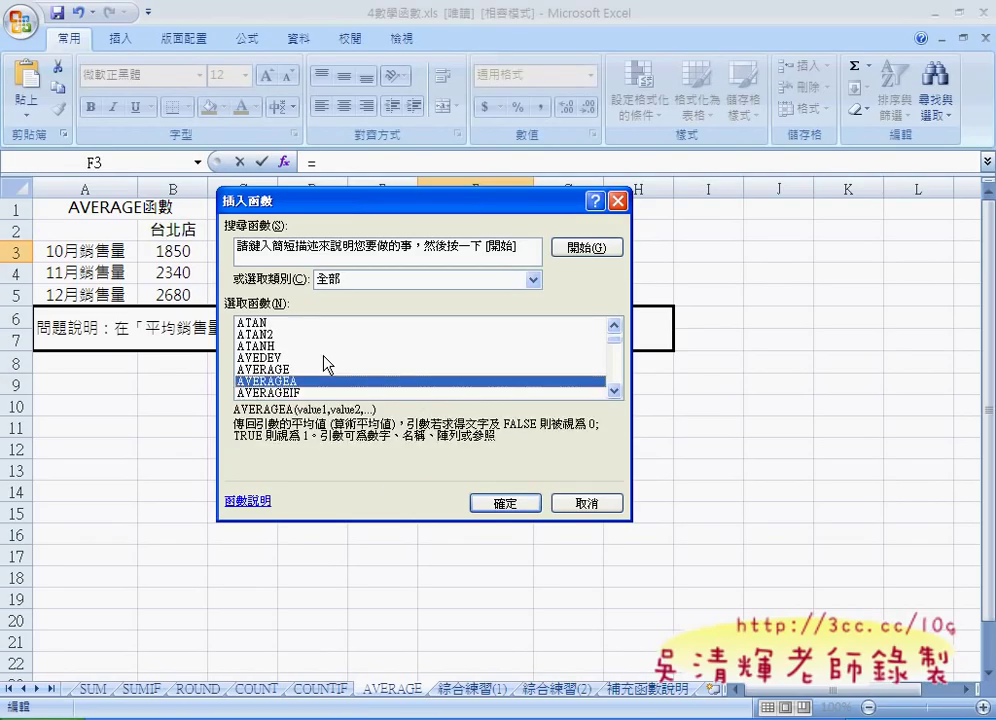
{"action": "key", "text": "Down"}
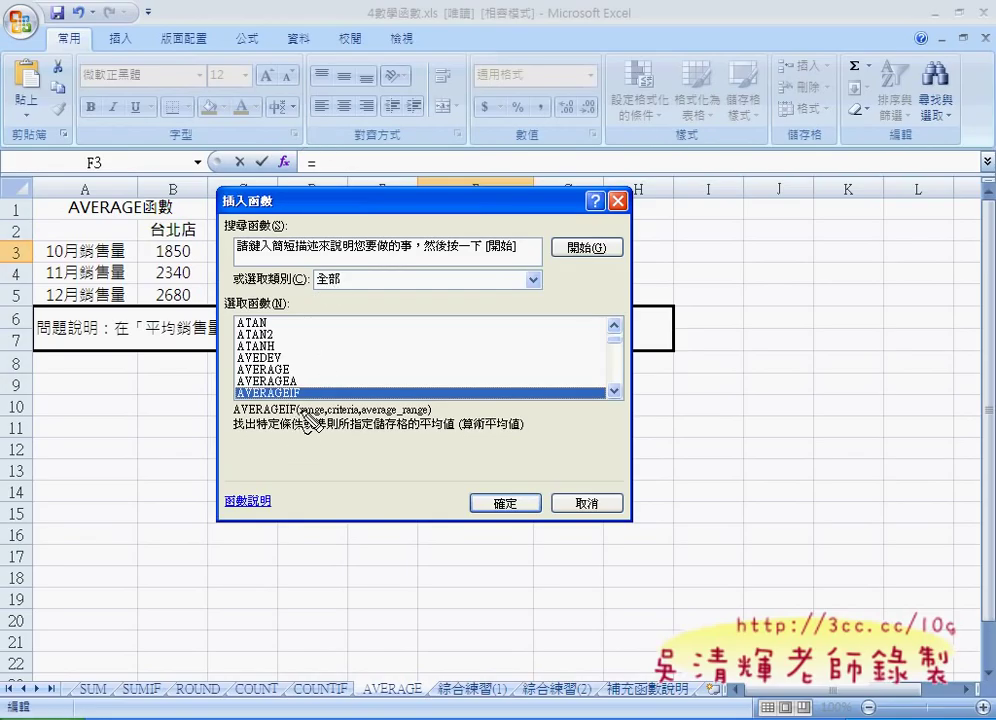
{"action": "left_click_drag", "start_coordinate": [308, 390], "coordinate": [297, 398]}
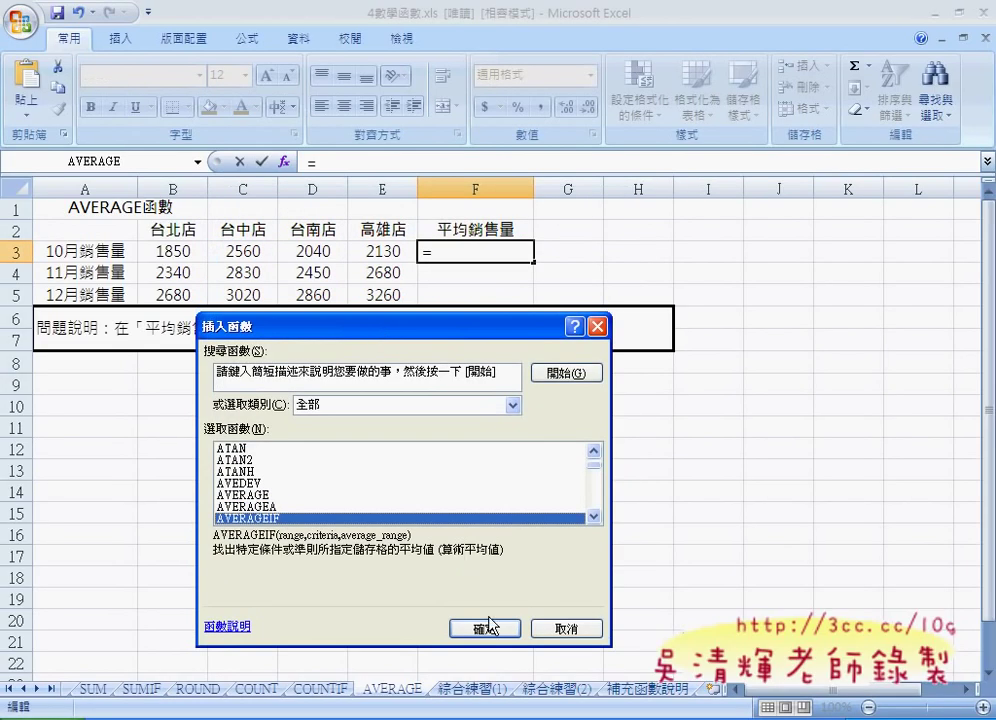
- Enter AVERAGEIF arguments: Range B3:E3, Criteria ">2000", Average_range B3:E3
{"action": "left_click", "coordinate": [494, 557]}
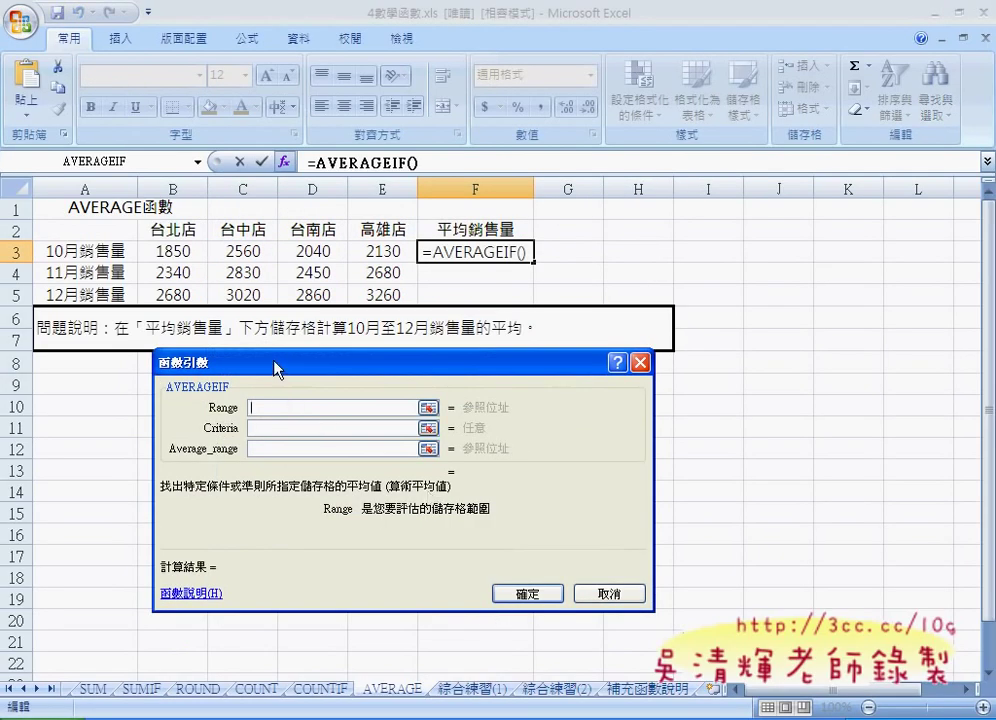
{"action": "left_click_drag", "start_coordinate": [168, 252], "coordinate": [357, 256]}
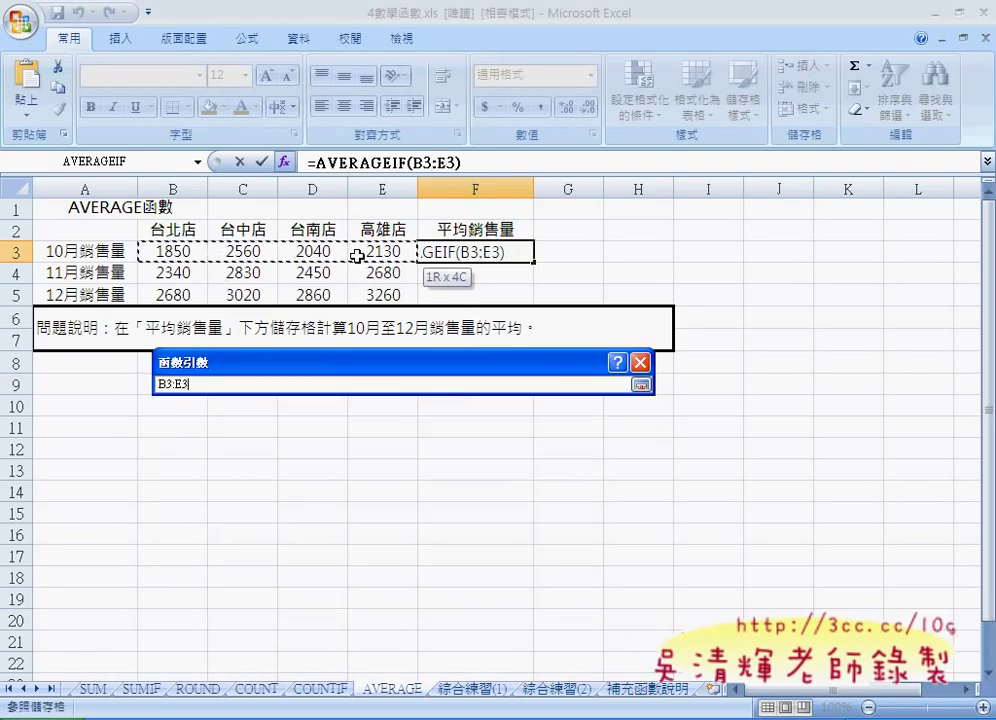
{"action": "left_click", "coordinate": [342, 428]}
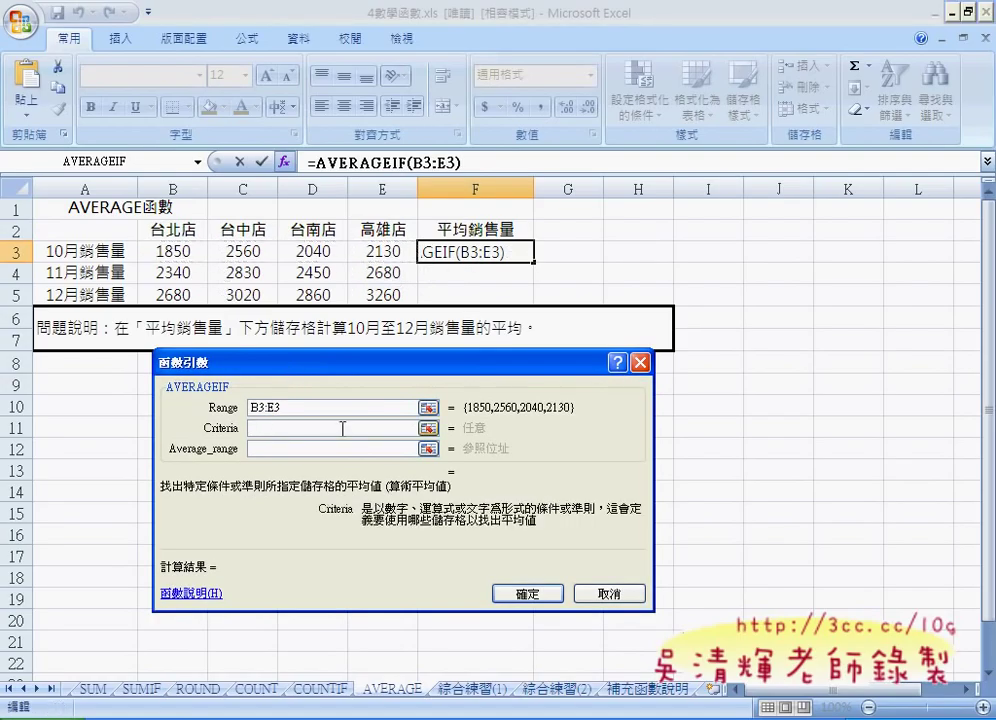
{"action": "type", "text": ">2000"}
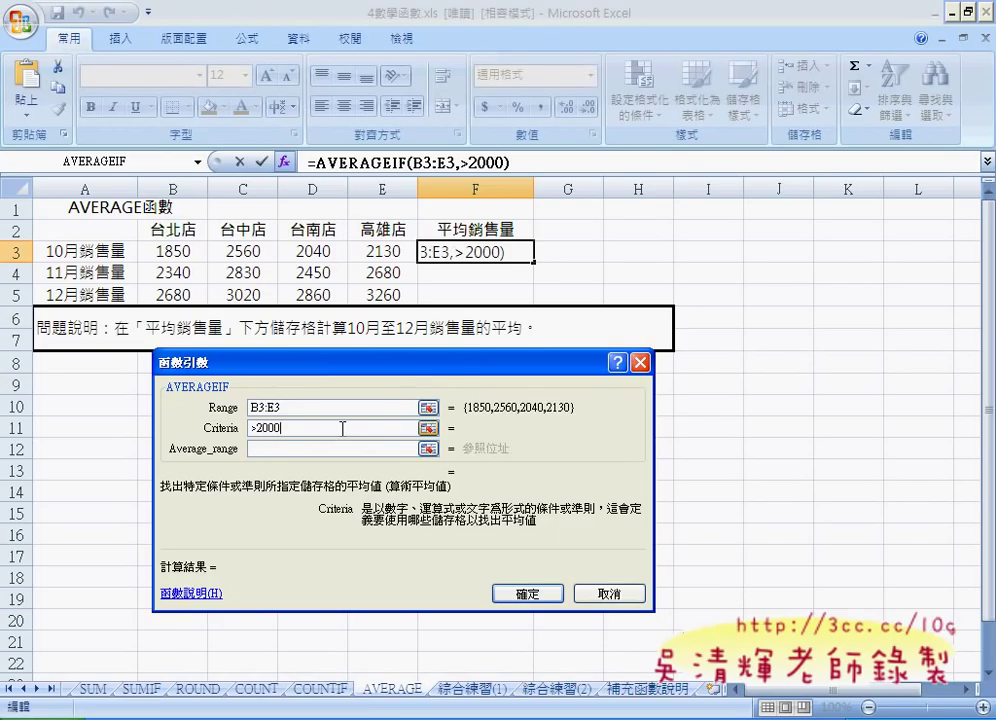
{"action": "left_click", "coordinate": [311, 449]}
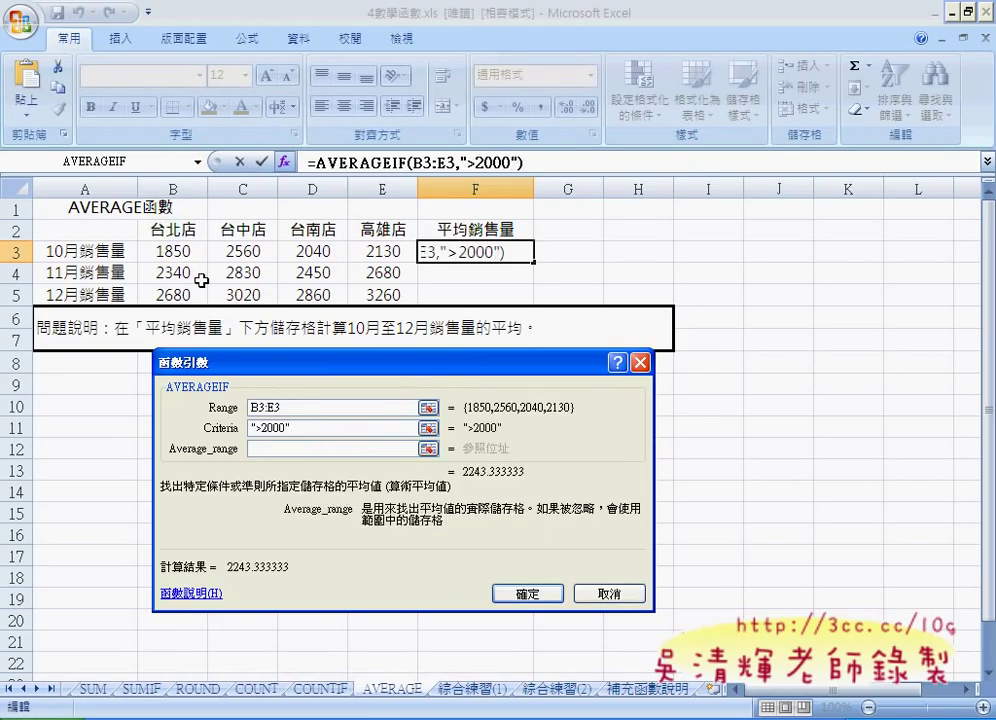
{"action": "left_click", "coordinate": [176, 253]}
{"action": "left_click_drag", "start_coordinate": [176, 253], "coordinate": [372, 253]}
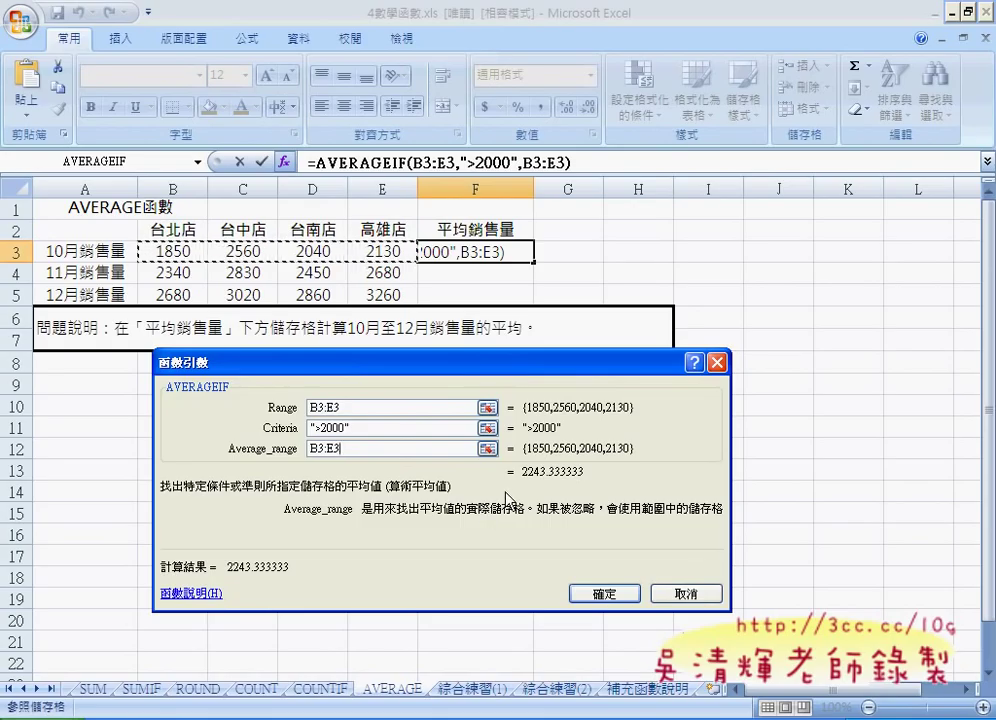
- Check the three arguments and confirm, so F3 shows 2243.333333
{"action": "left_click", "coordinate": [336, 407]}
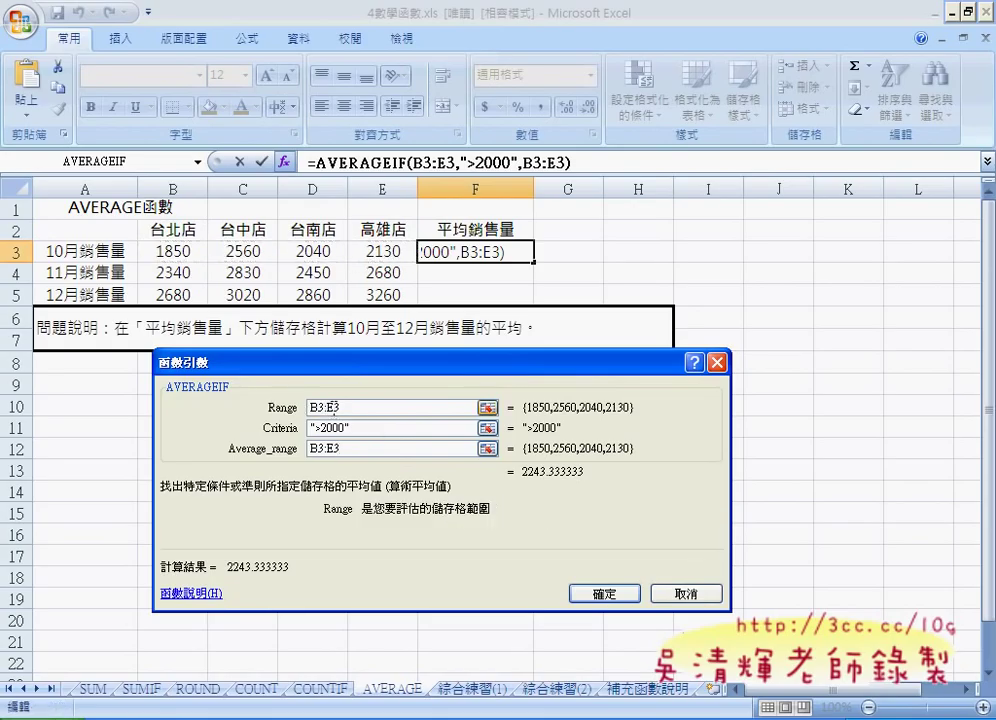
{"action": "left_click", "coordinate": [370, 424]}
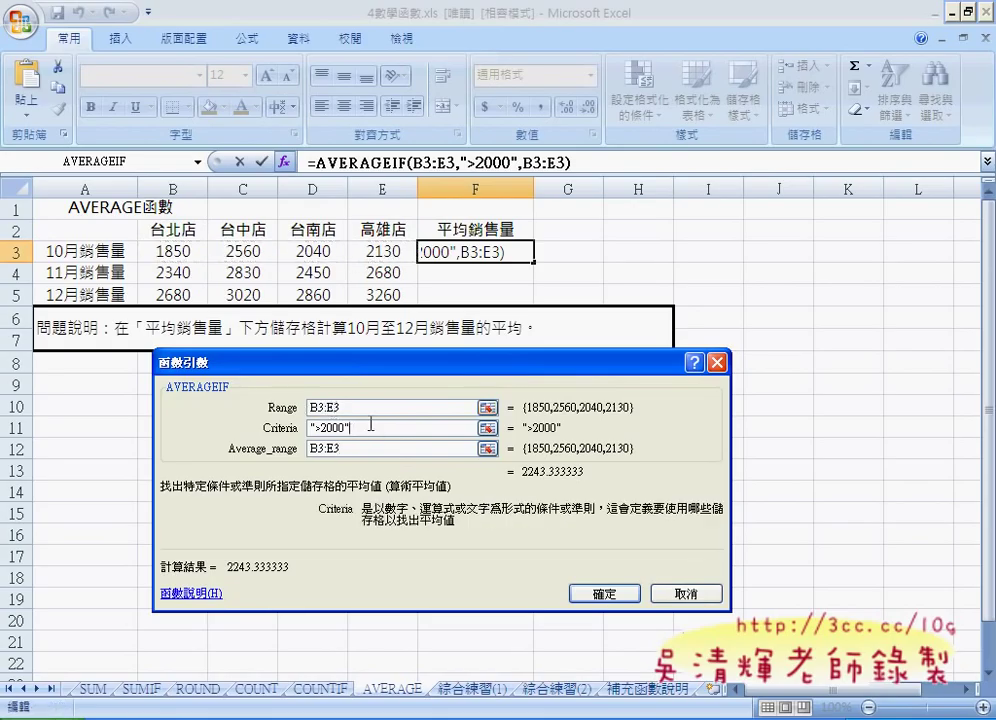
{"action": "left_click", "coordinate": [370, 448]}
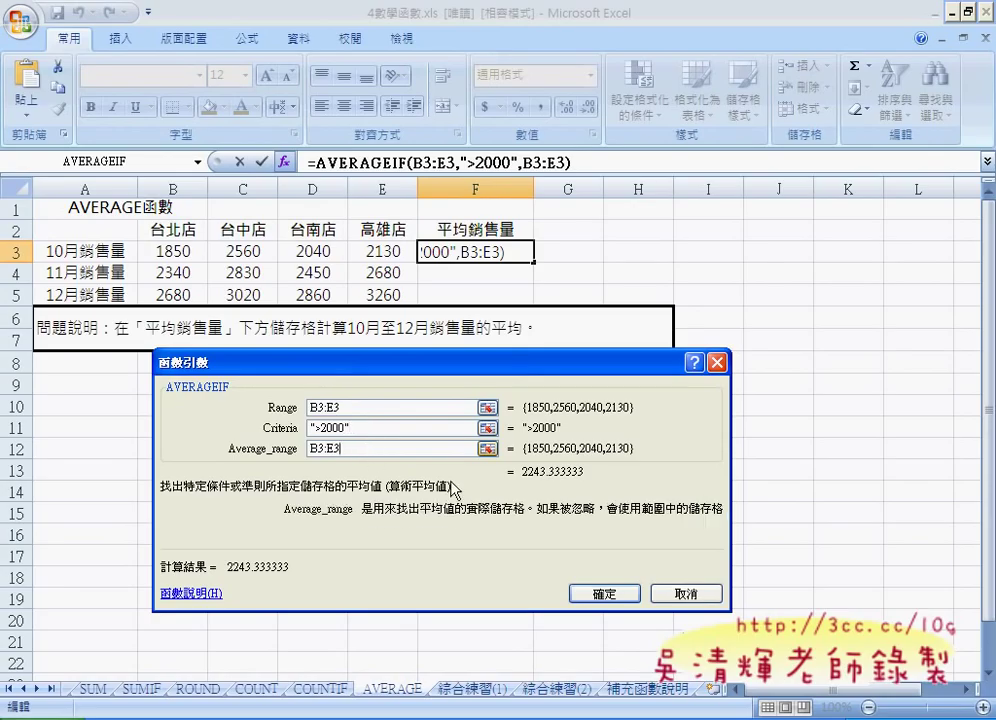
{"action": "left_click", "coordinate": [601, 594]}
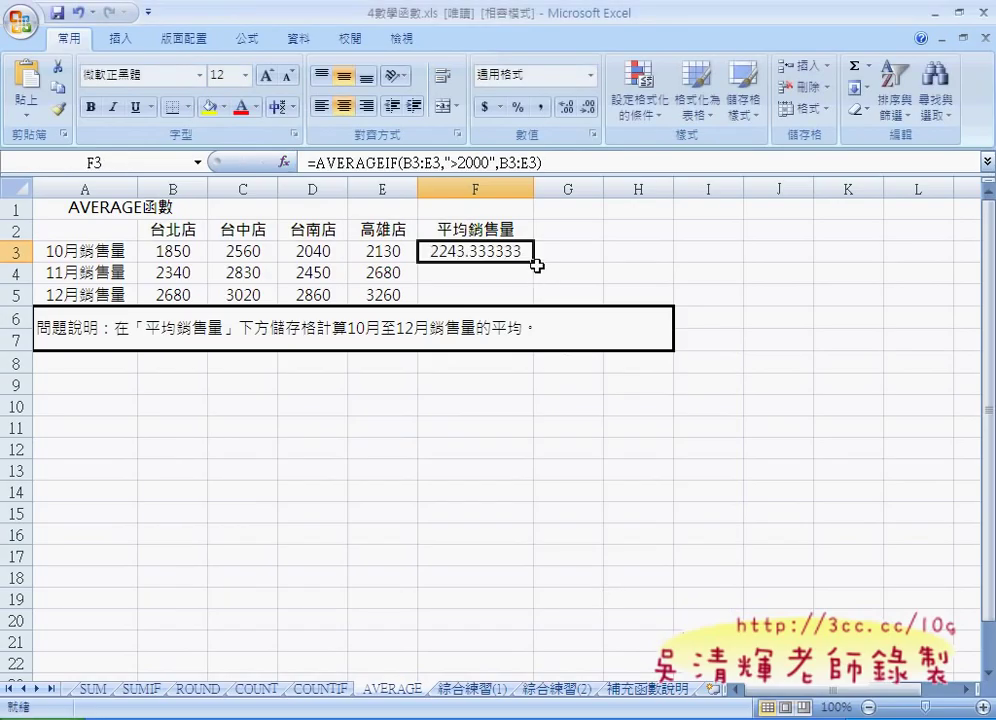
- Show F3 as the whole number 2243 and fill the formula down to F5 (2575, 2955)
{"action": "left_click", "coordinate": [566, 110]}
{"action": "left_click", "coordinate": [566, 110]}
{"action": "left_click", "coordinate": [588, 108]}
{"action": "left_click", "coordinate": [588, 108]}
{"action": "left_click", "coordinate": [588, 108]}
{"action": "left_click", "coordinate": [588, 108]}
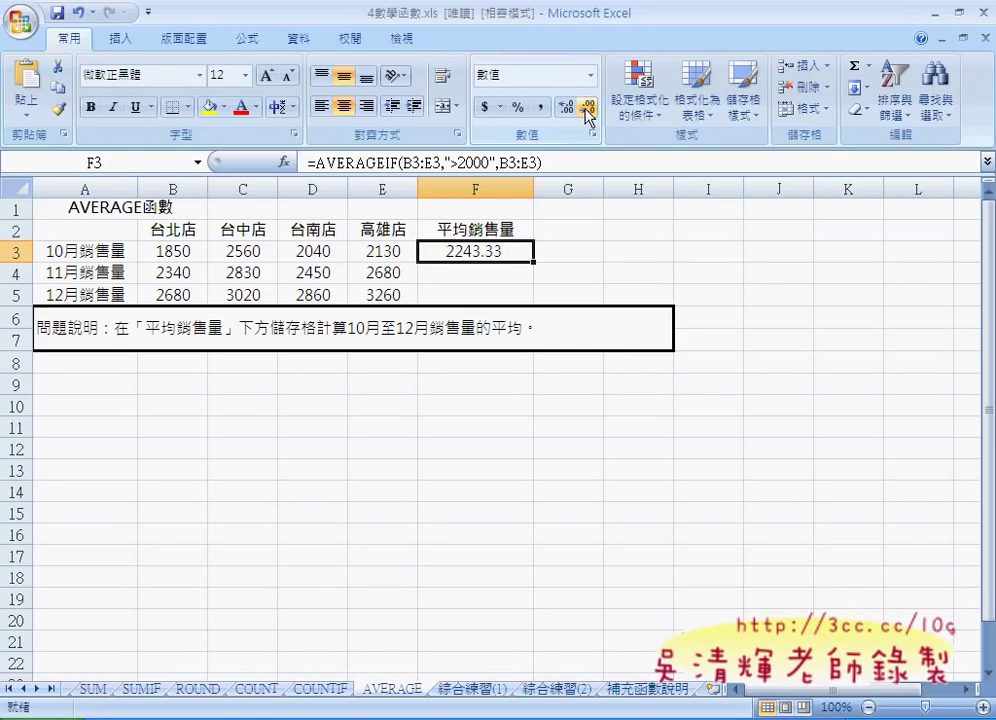
{"action": "left_click", "coordinate": [588, 108]}
{"action": "left_click", "coordinate": [588, 108]}
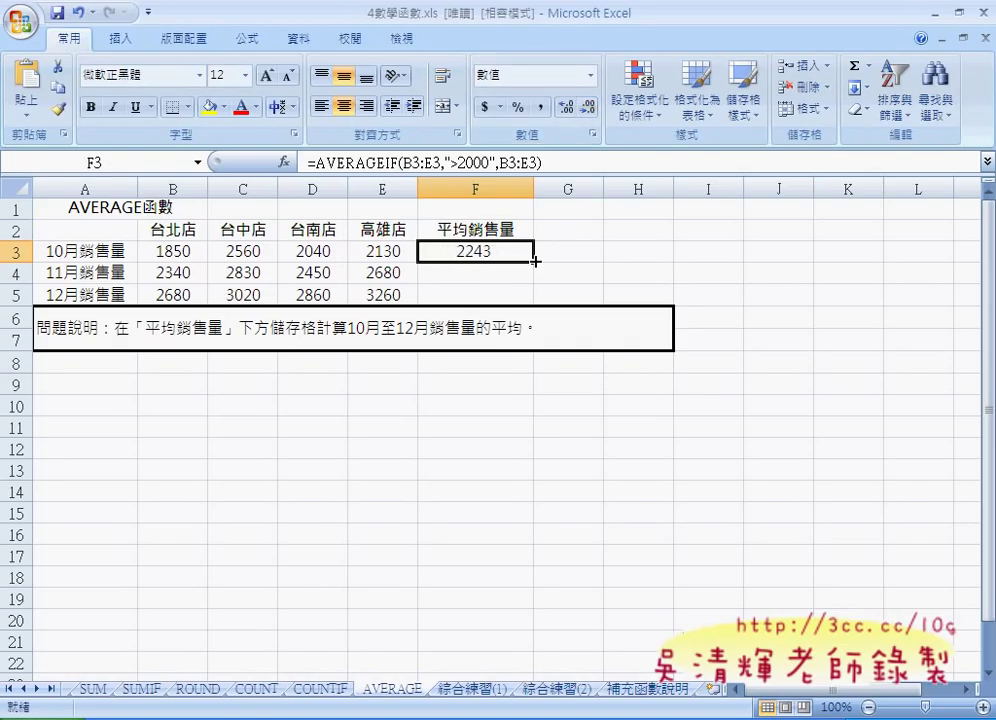
{"action": "left_click_drag", "start_coordinate": [533, 262], "coordinate": [532, 298]}
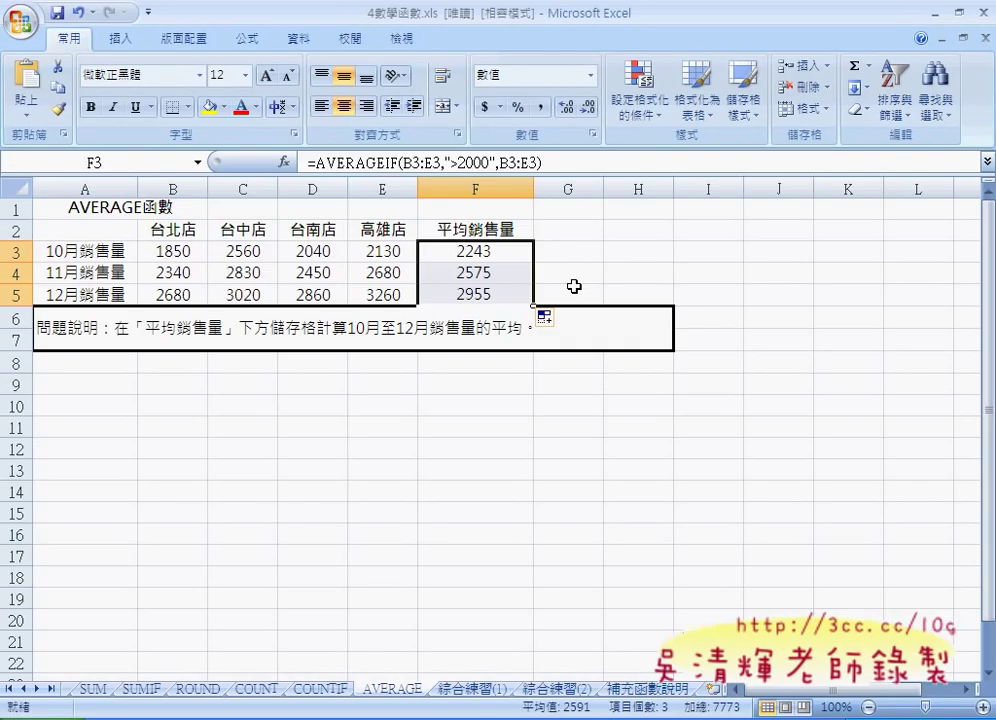
- Look through the 插入 to 檢視 ribbon tabs, then launch Google Chrome on Google Taiwan
{"action": "left_click", "coordinate": [122, 40]}
{"action": "left_click", "coordinate": [200, 39]}
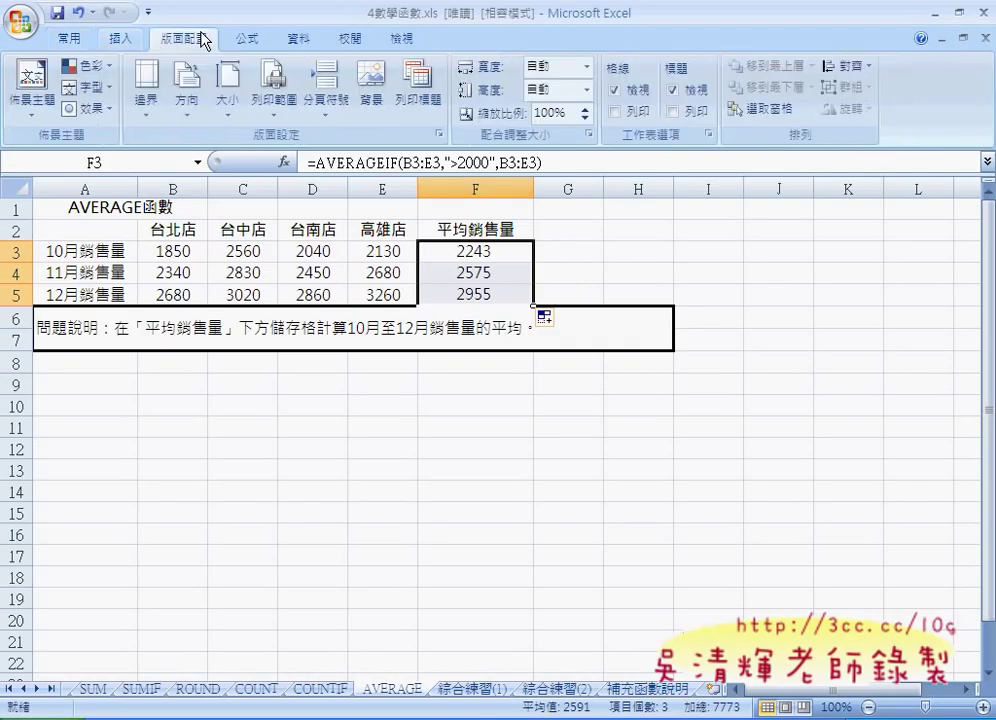
{"action": "left_click", "coordinate": [247, 39]}
{"action": "left_click", "coordinate": [298, 39]}
{"action": "left_click", "coordinate": [350, 39]}
{"action": "left_click", "coordinate": [405, 40]}
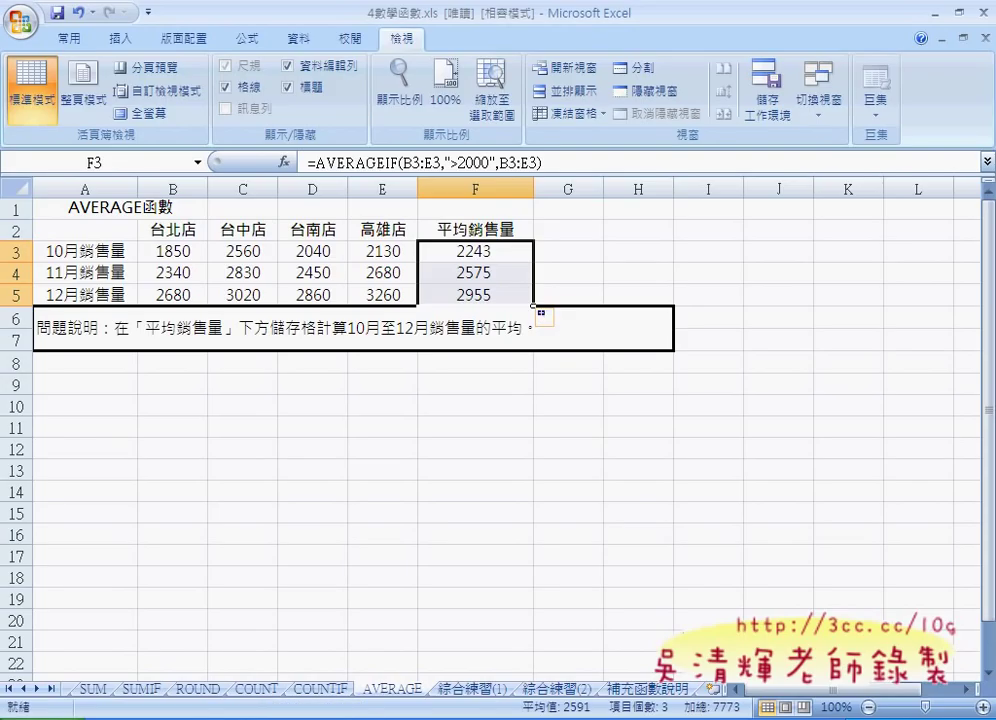
{"action": "left_click", "coordinate": [195, 718]}
{"action": "left_click", "coordinate": [240, 707]}
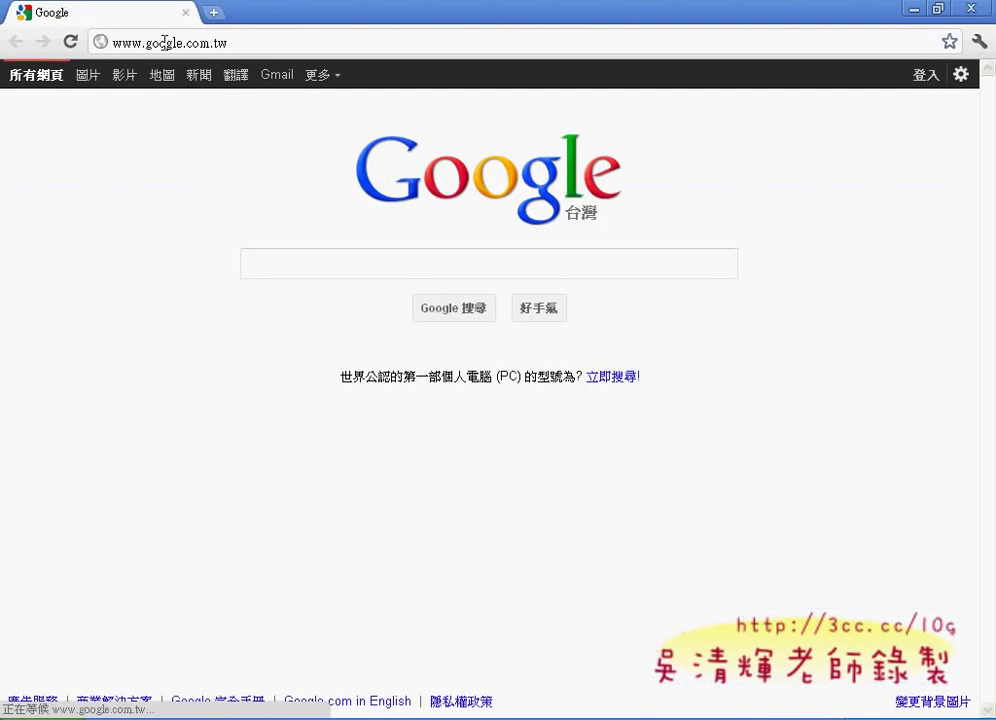
{"action": "left_click", "coordinate": [167, 43]}
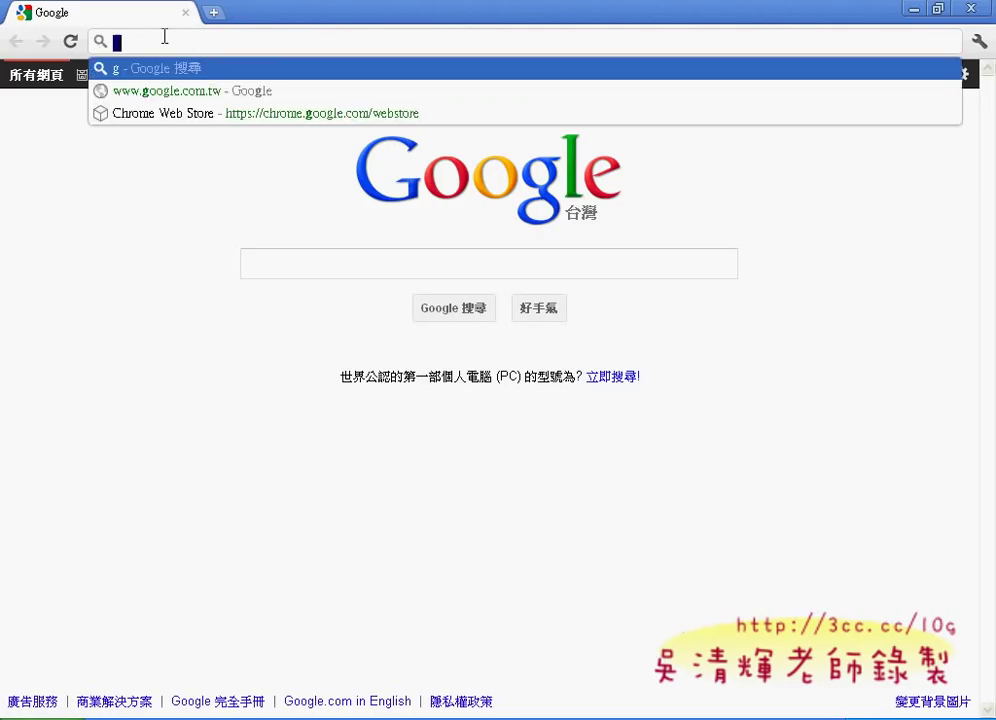
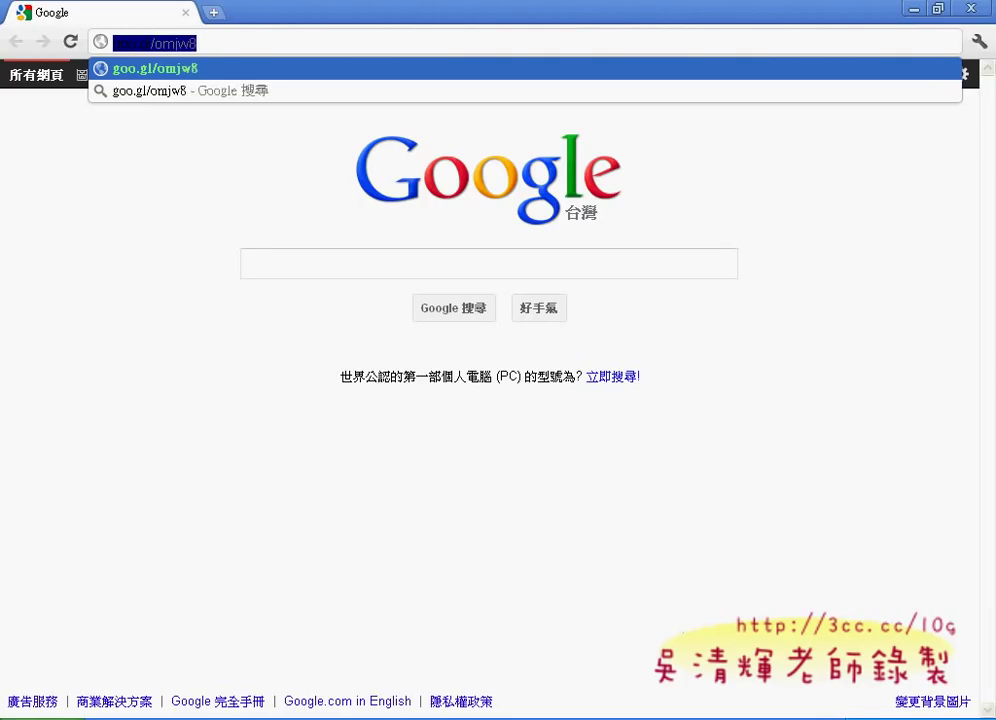
{"action": "key", "text": "Return"}
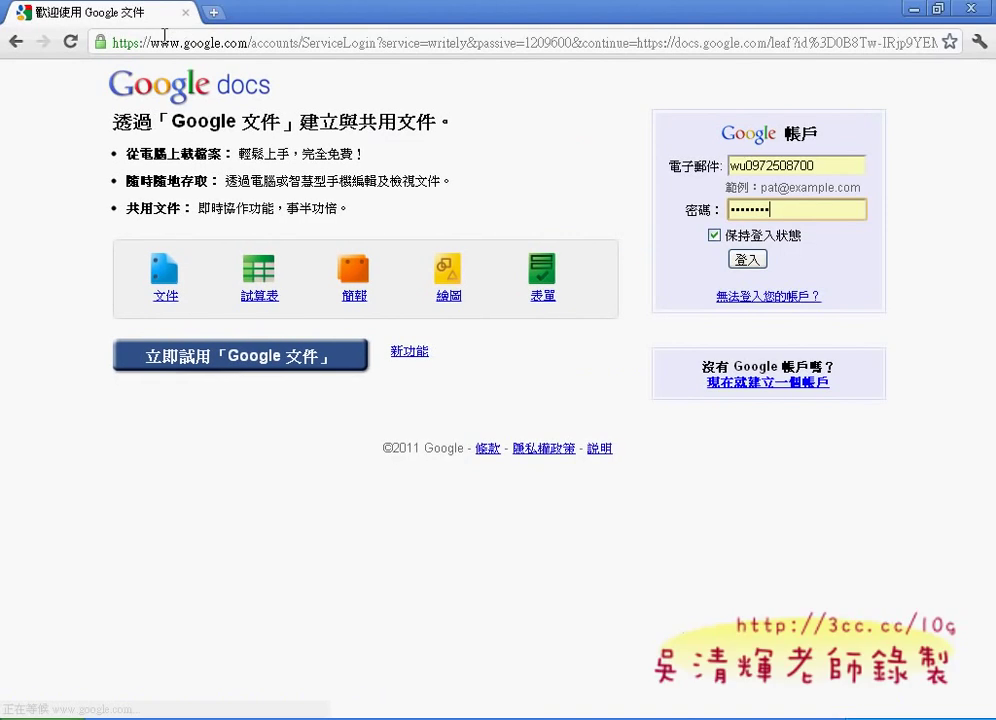
- Sign in to Google Docs and point out the EXCEL2007 comparison file in the 04EXCEL進階函數&VBA設計 folder
{"action": "left_click", "coordinate": [742, 262]}
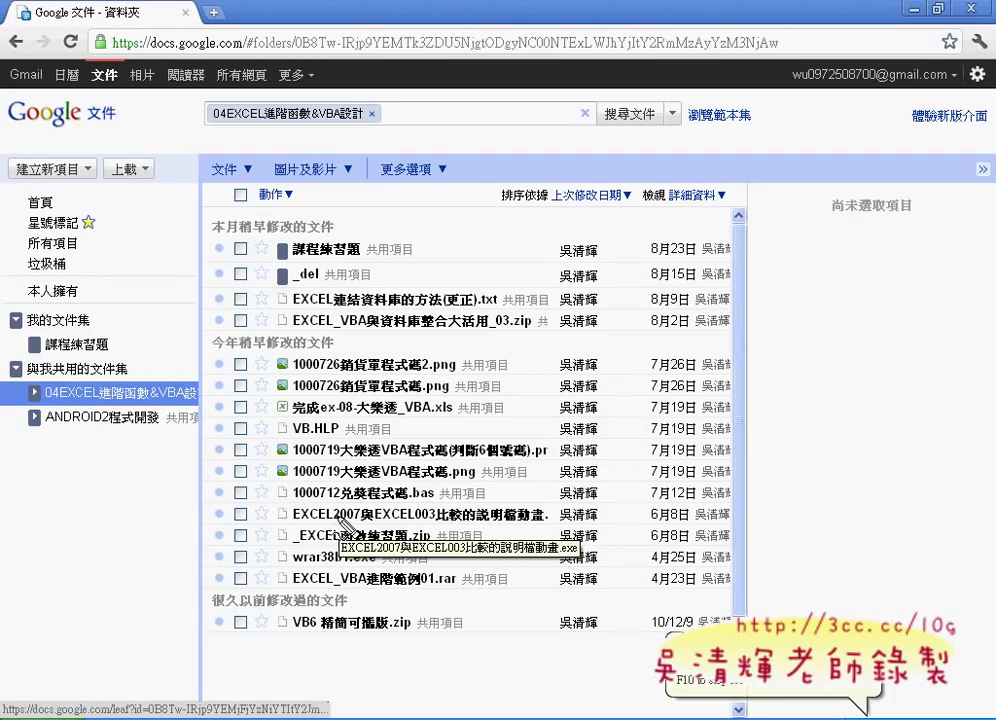
{"action": "mouse_move", "coordinate": [296, 517]}
{"action": "left_mouse_down"}
{"action": "mouse_move", "coordinate": [372, 498]}
{"action": "mouse_move", "coordinate": [298, 523]}
{"action": "left_mouse_up"}
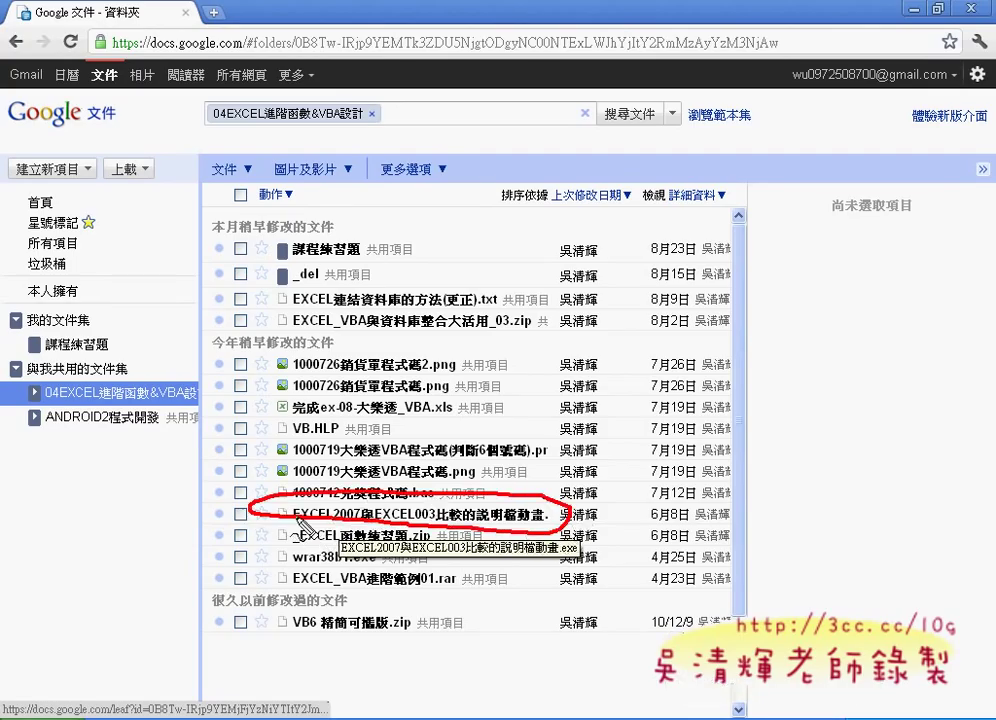
{"action": "key", "text": "Escape"}
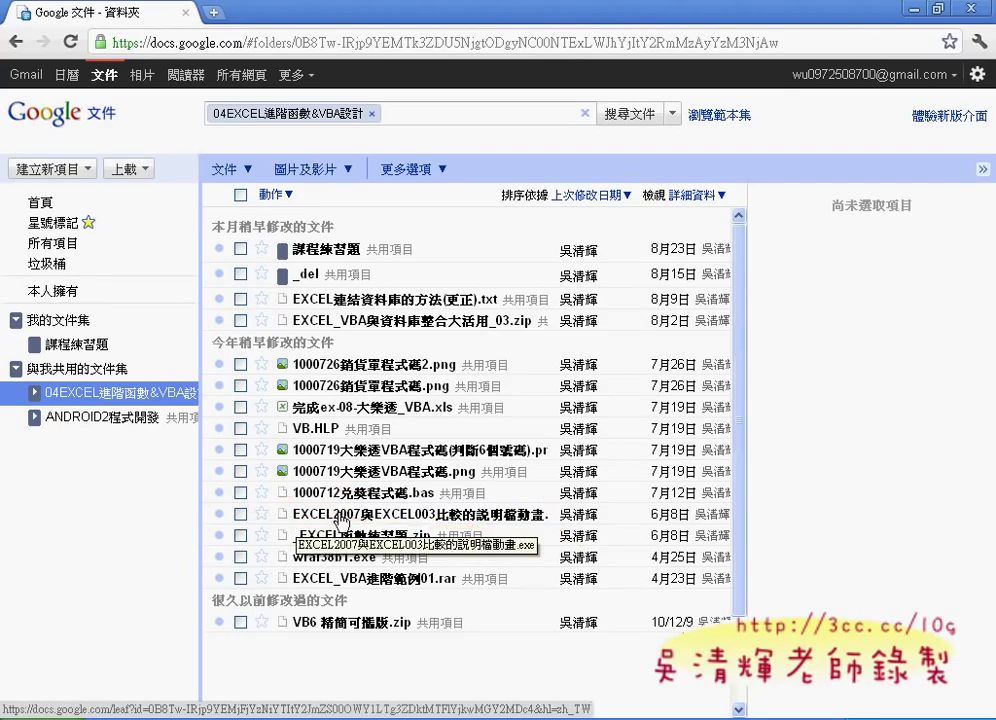
- Download the 2 MB EXCEL2007與EXCEL003比較的說明檔動畫.exe, keep and run it, and maximize its window
{"action": "left_click", "coordinate": [340, 516]}
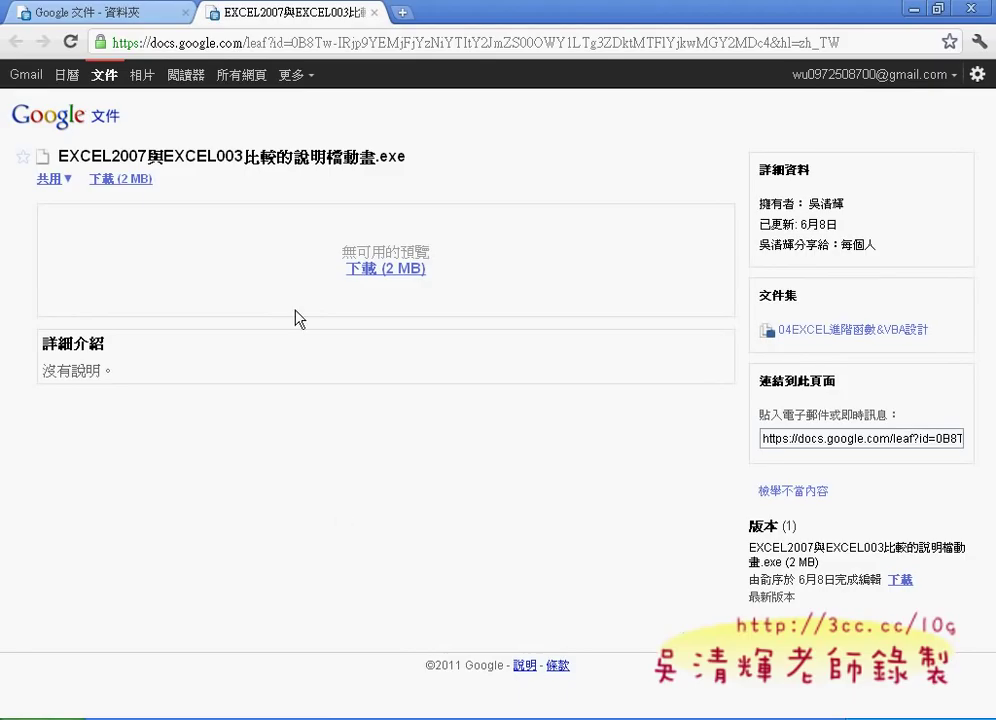
{"action": "left_click", "coordinate": [388, 268]}
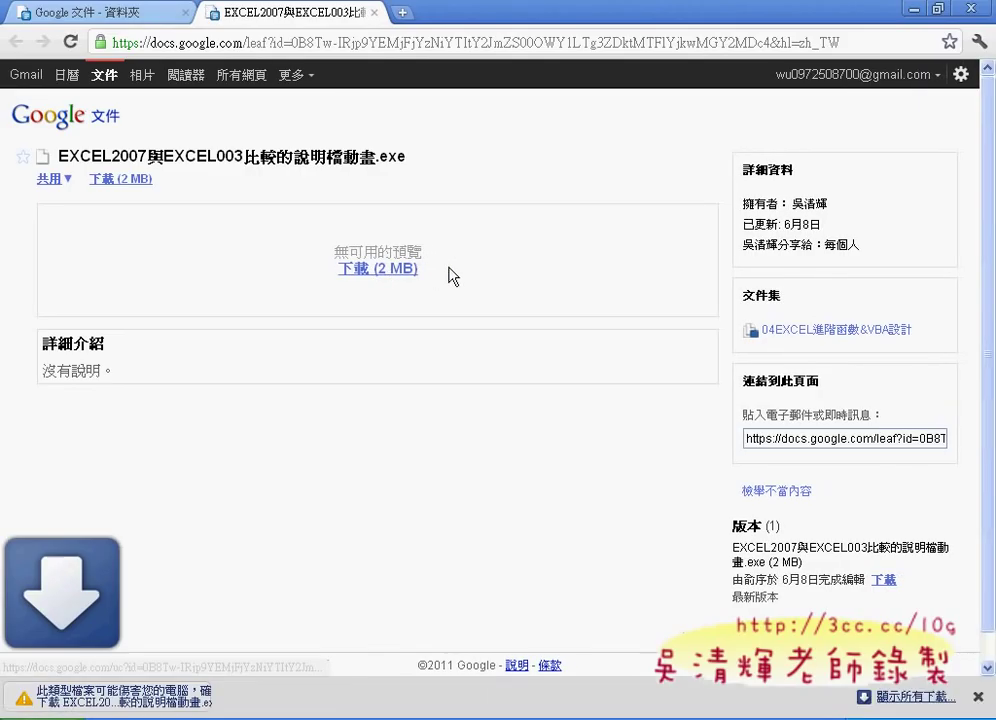
{"action": "left_click", "coordinate": [265, 696]}
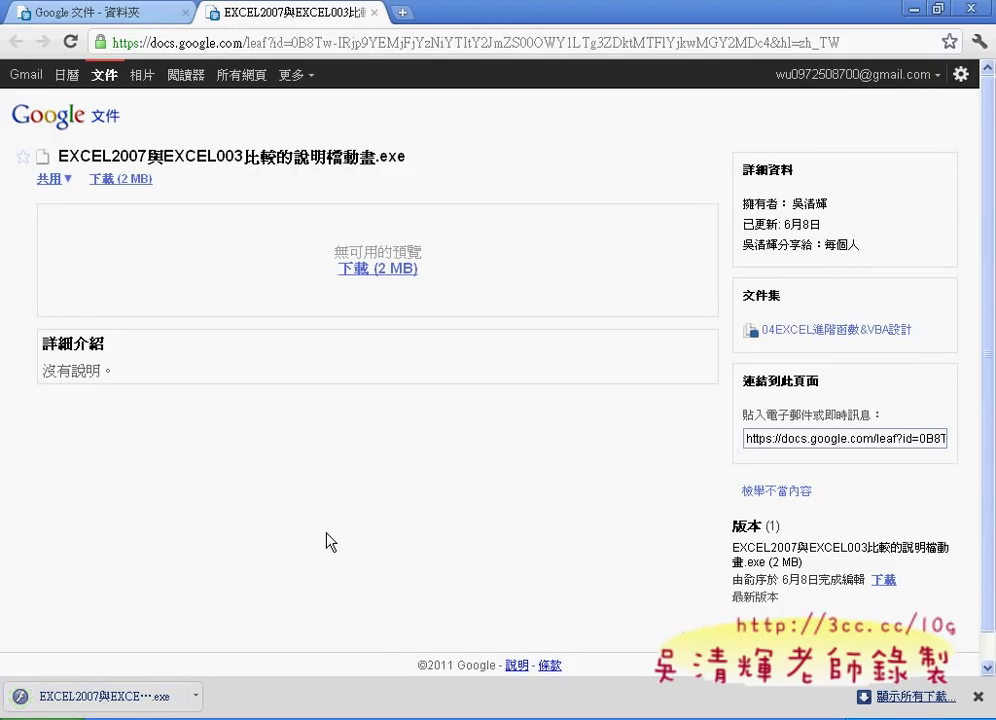
{"action": "left_click", "coordinate": [196, 696]}
{"action": "left_click", "coordinate": [226, 636]}
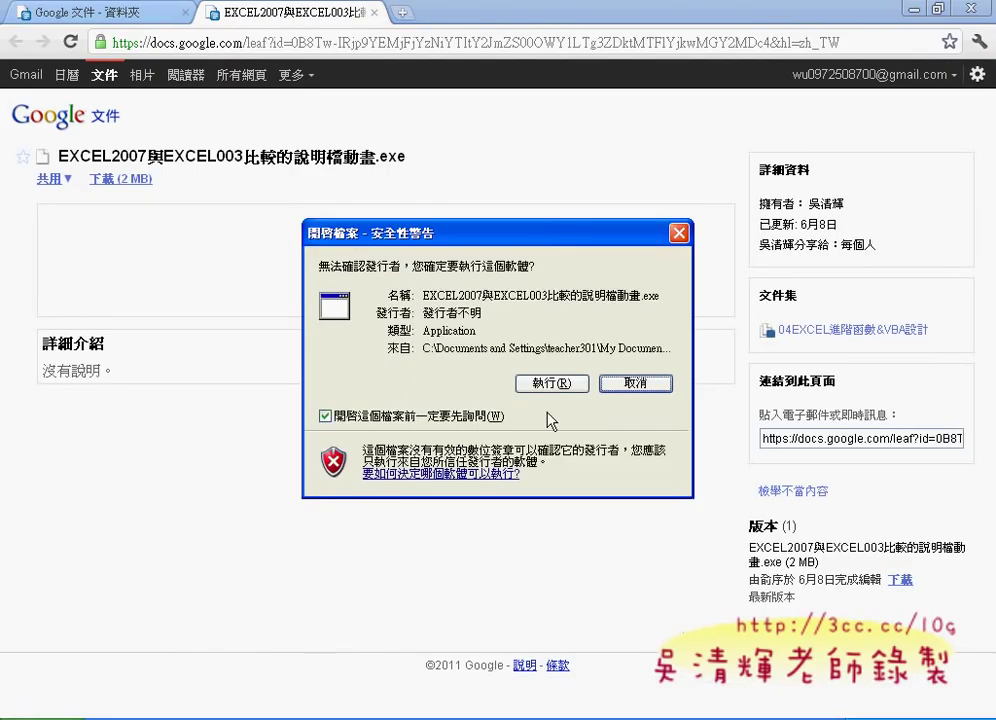
{"action": "left_click", "coordinate": [566, 385]}
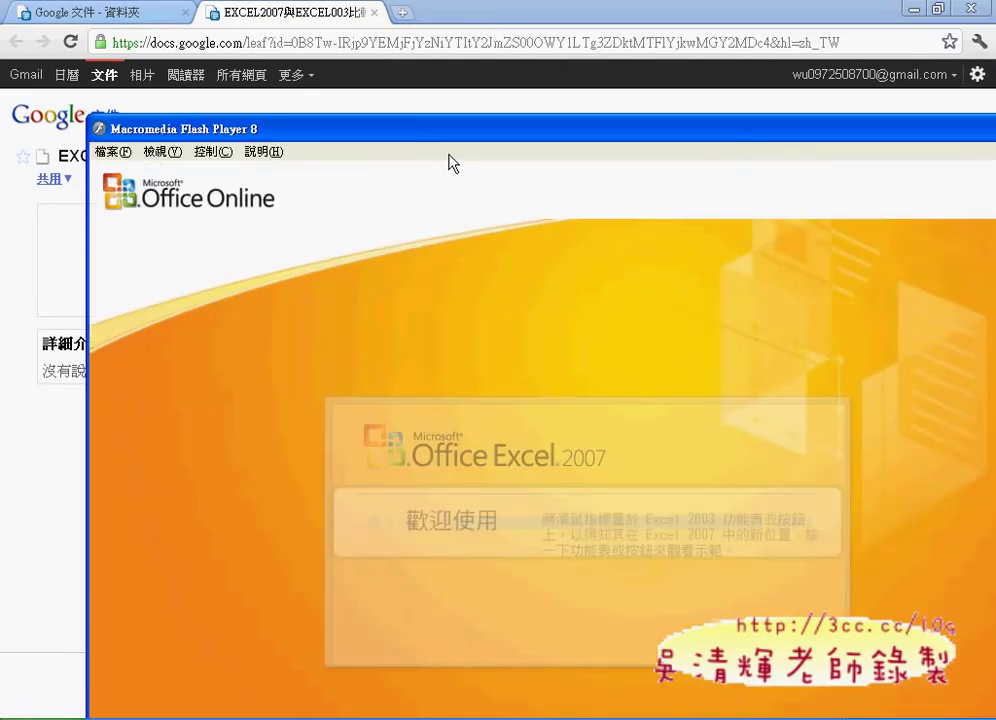
{"action": "double_click", "coordinate": [438, 129]}
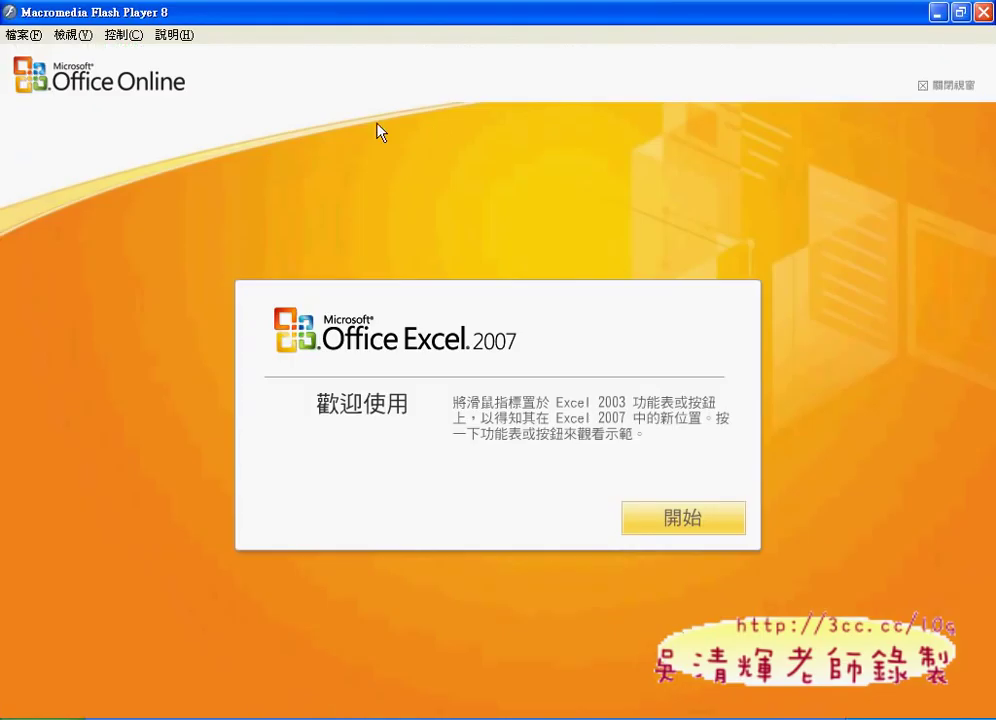
- Start the guide and look up where Excel 2003's 資料 > 驗證(L) command sits in Excel 2007
{"action": "left_click", "coordinate": [658, 518]}
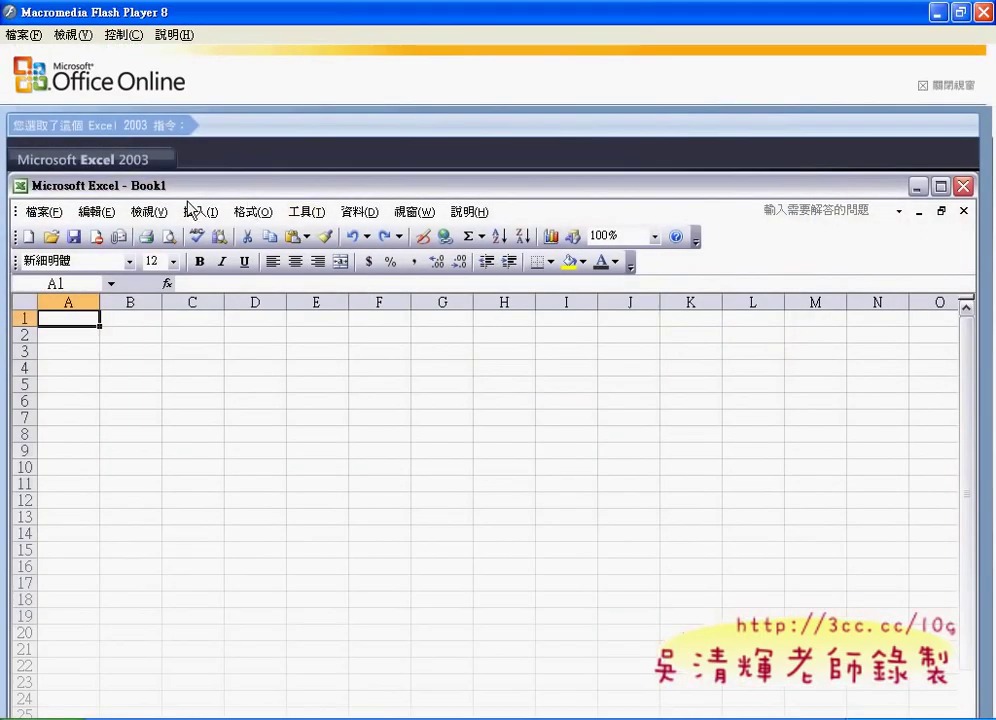
{"action": "mouse_move", "coordinate": [181, 214]}
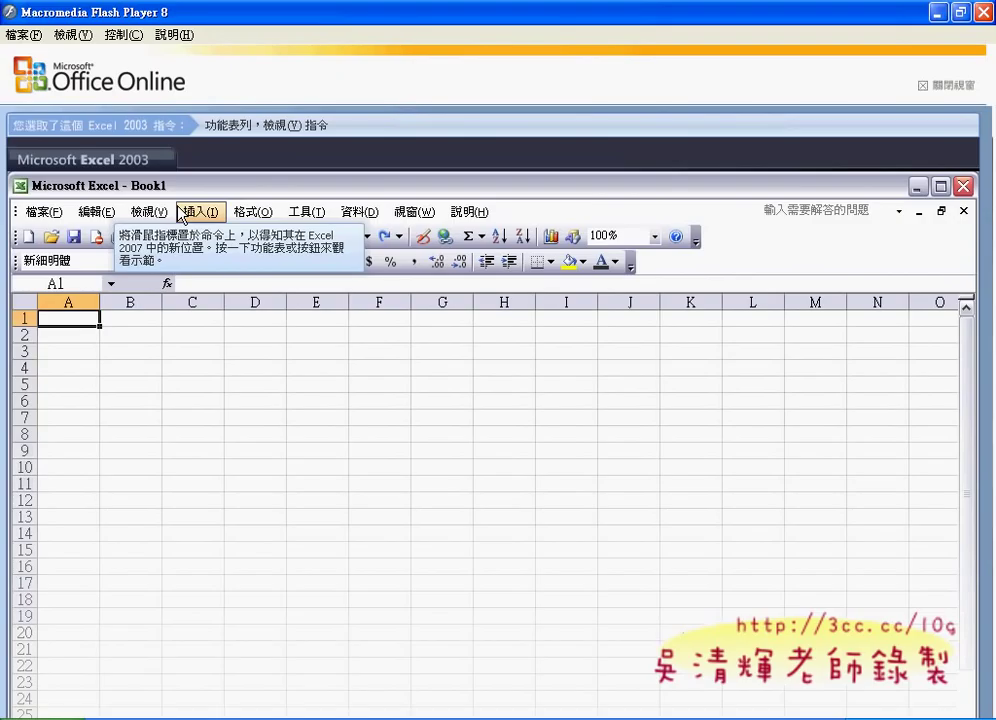
{"action": "left_click", "coordinate": [310, 214]}
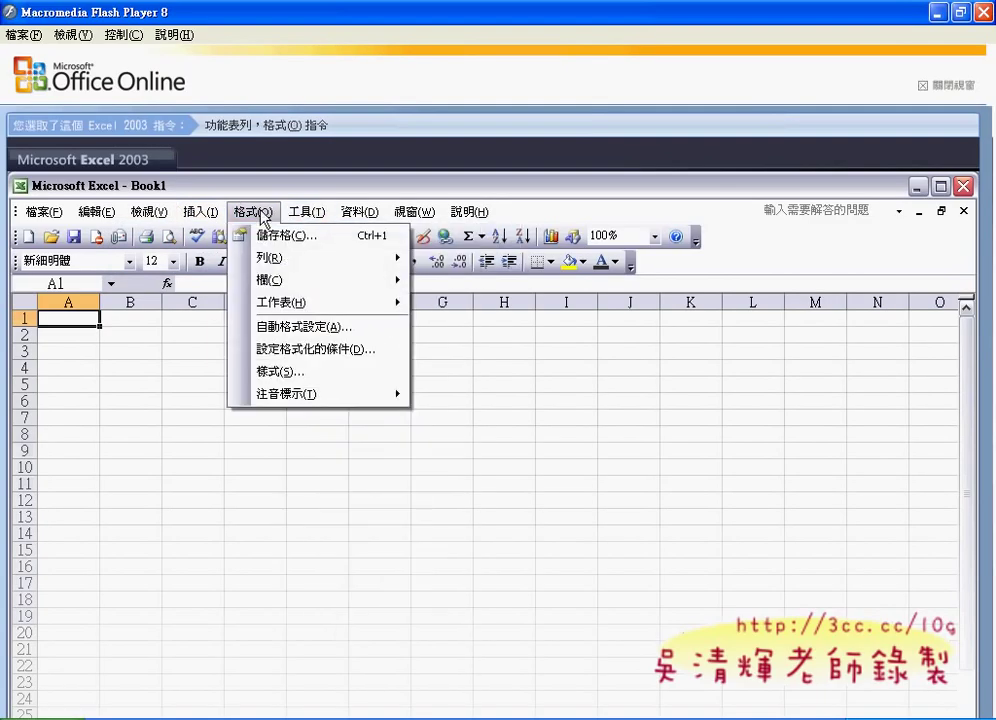
{"action": "left_click", "coordinate": [357, 213]}
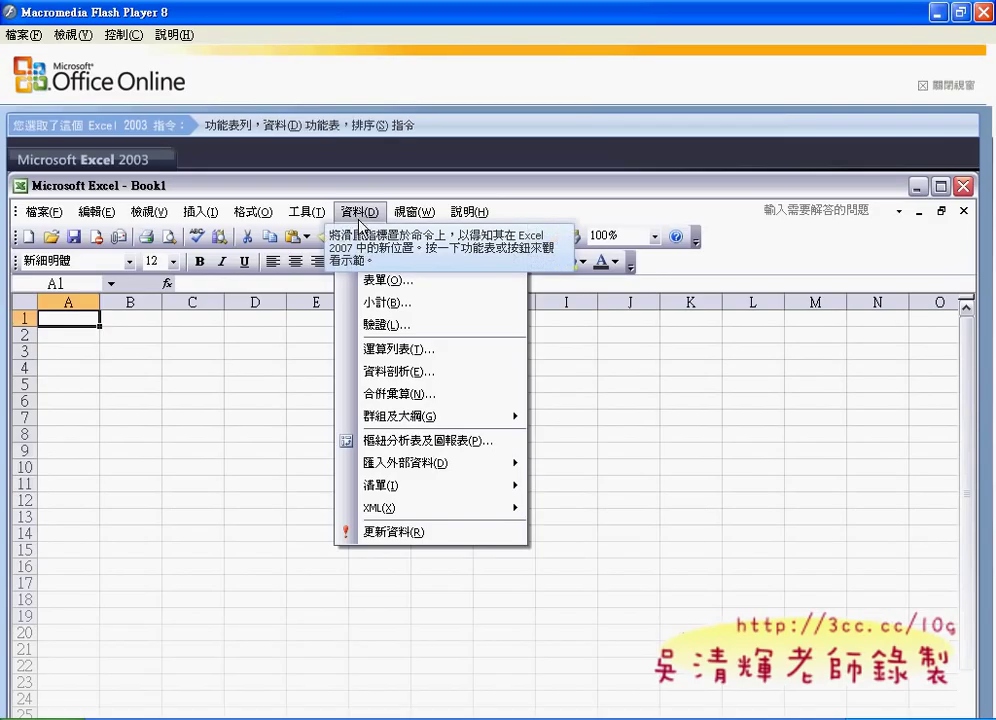
{"action": "mouse_move", "coordinate": [386, 328]}
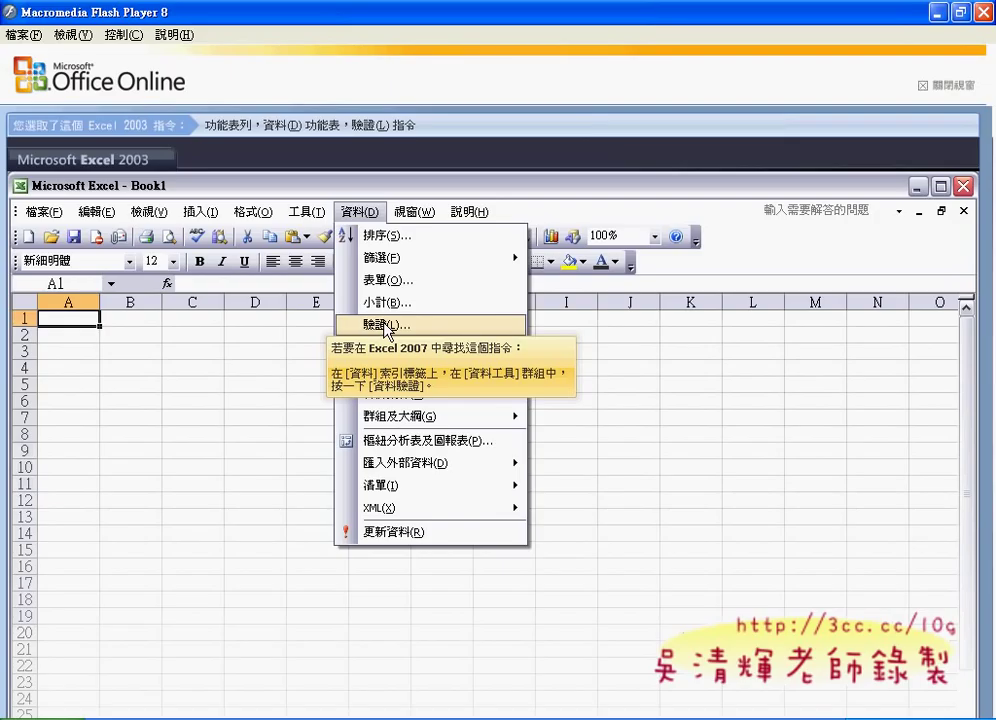
{"action": "left_click", "coordinate": [387, 326]}
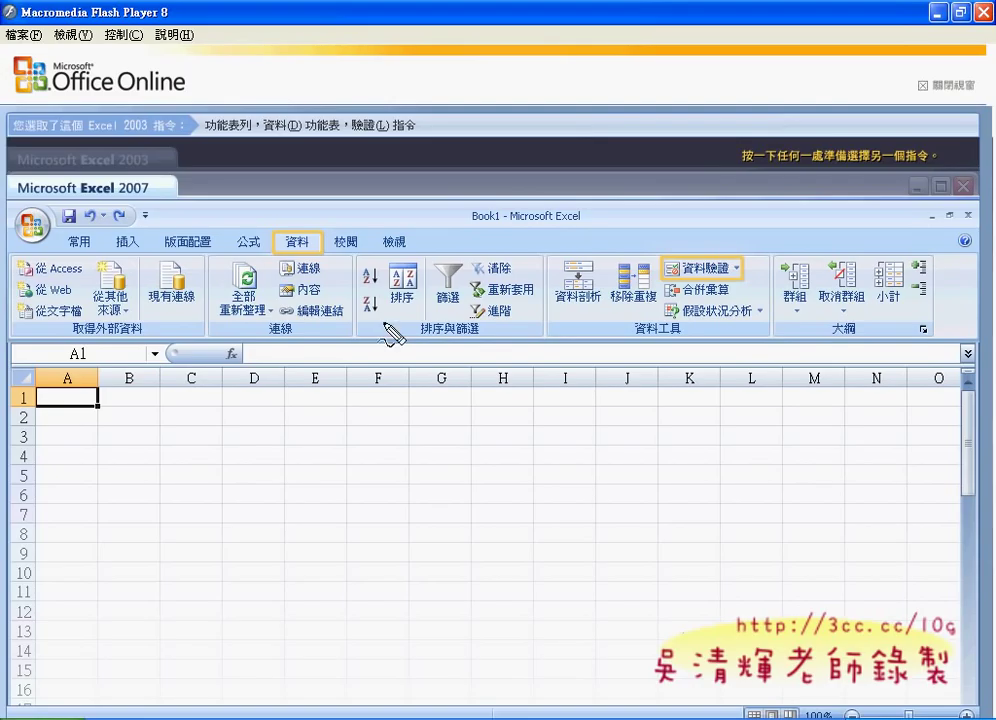
- Mark the Data tab's Data Validation location, then return to the Excel 2003 view
{"action": "mouse_move", "coordinate": [328, 256]}
{"action": "left_mouse_down"}
{"action": "mouse_move", "coordinate": [334, 233]}
{"action": "mouse_move", "coordinate": [643, 221]}
{"action": "mouse_move", "coordinate": [672, 252]}
{"action": "mouse_move", "coordinate": [680, 300]}
{"action": "left_mouse_up"}
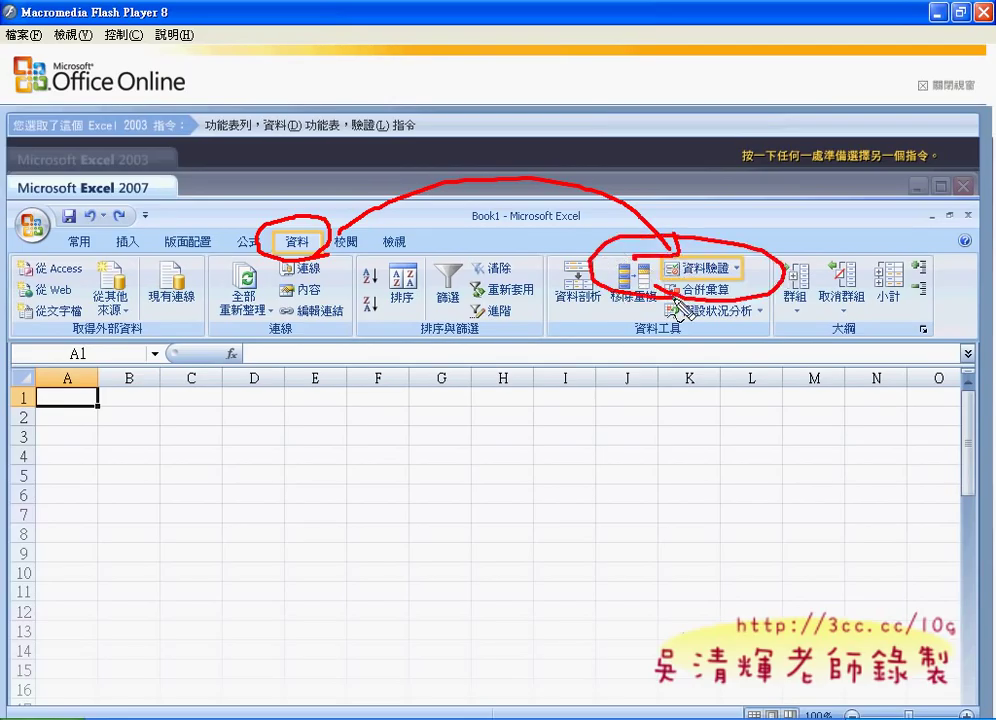
{"action": "key", "text": "Escape"}
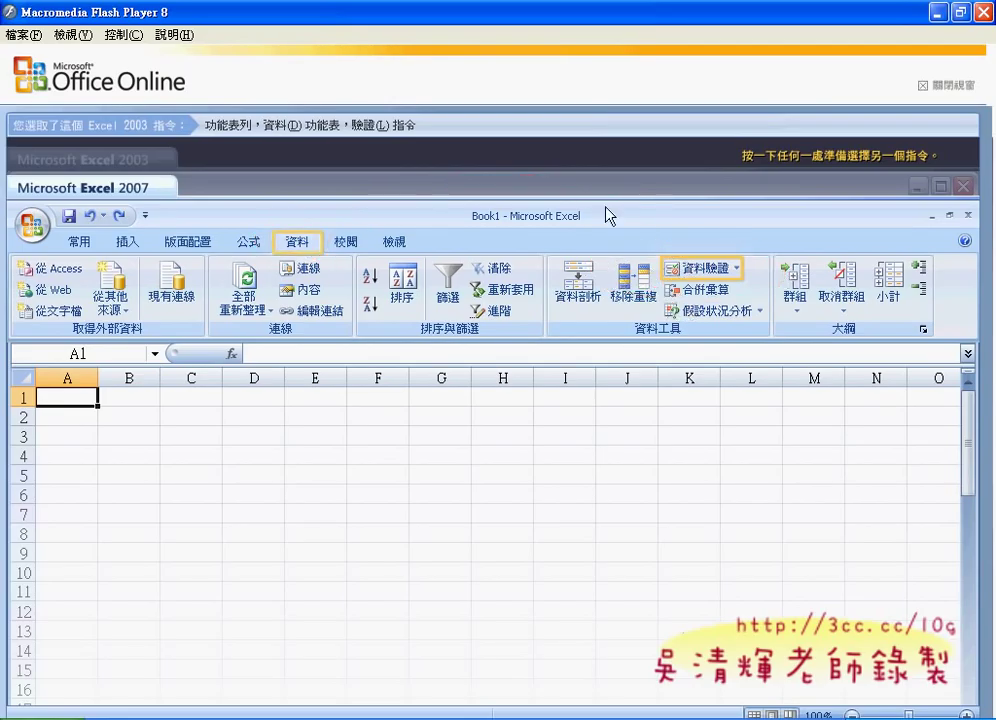
{"action": "left_click", "coordinate": [445, 330]}
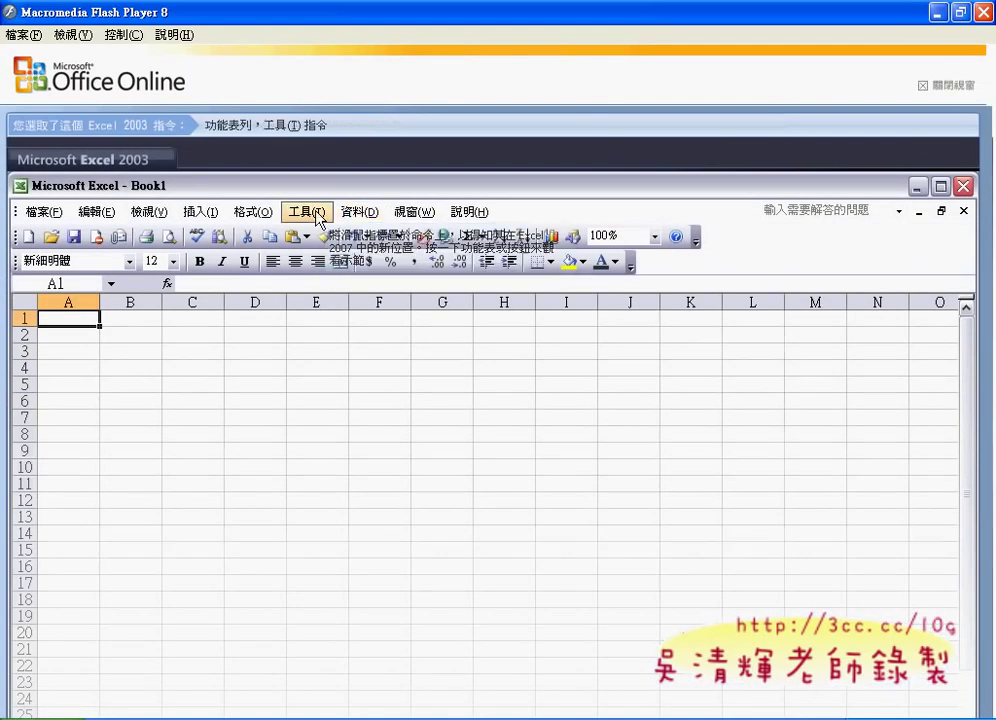
- Browse the commands of Excel 2003's 工具, 格式 and 資料 menus in the guide
{"action": "left_click", "coordinate": [318, 214]}
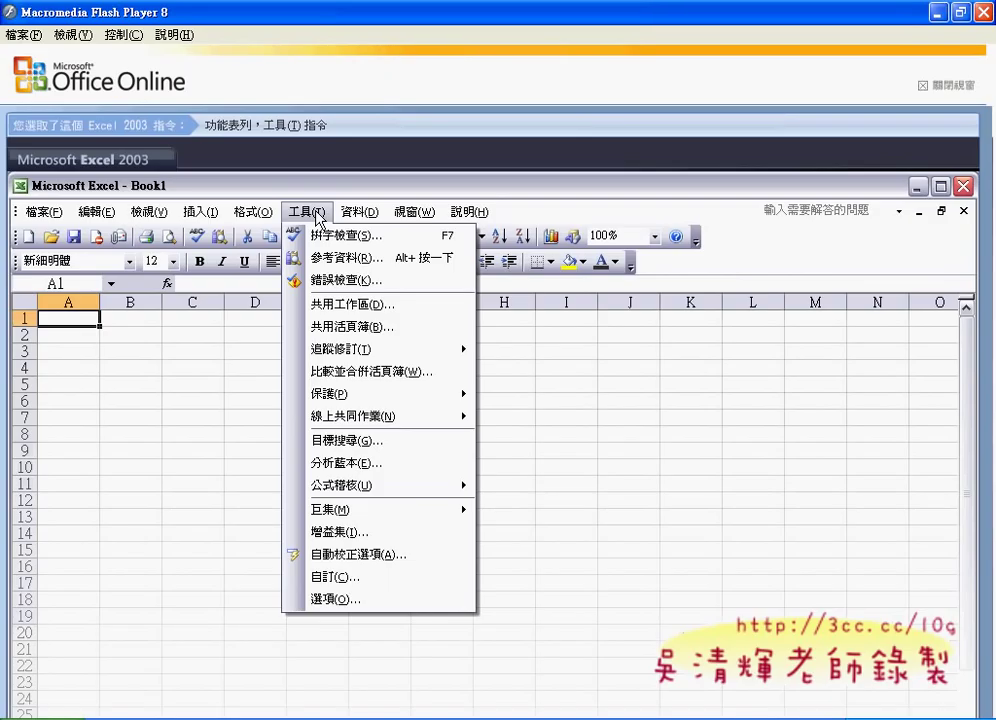
{"action": "mouse_move", "coordinate": [262, 216]}
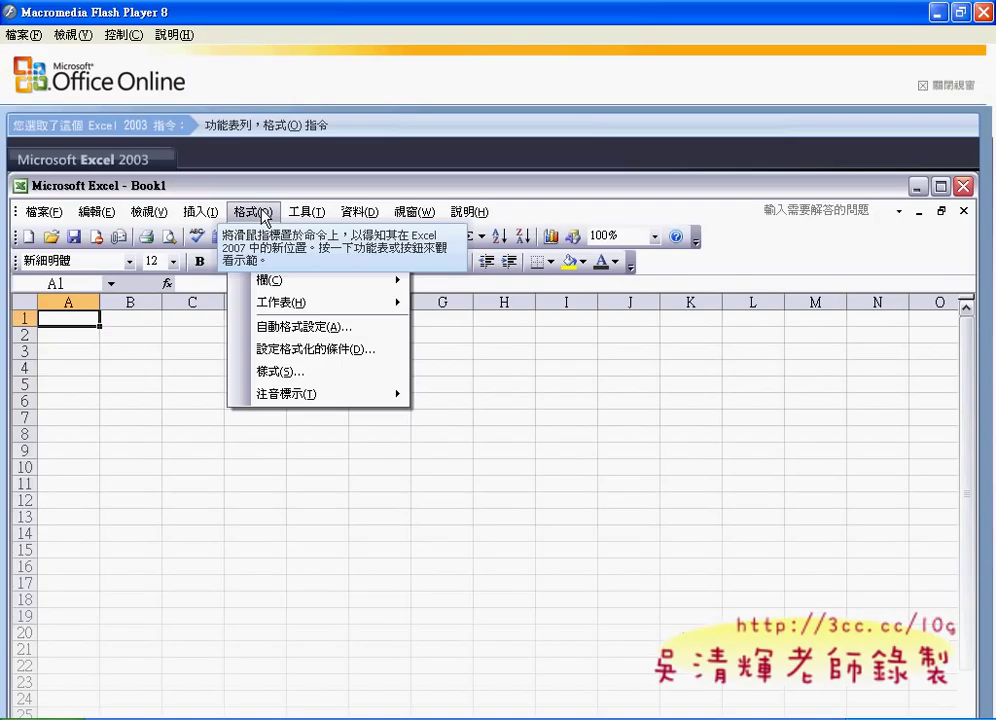
{"action": "left_click", "coordinate": [359, 212]}
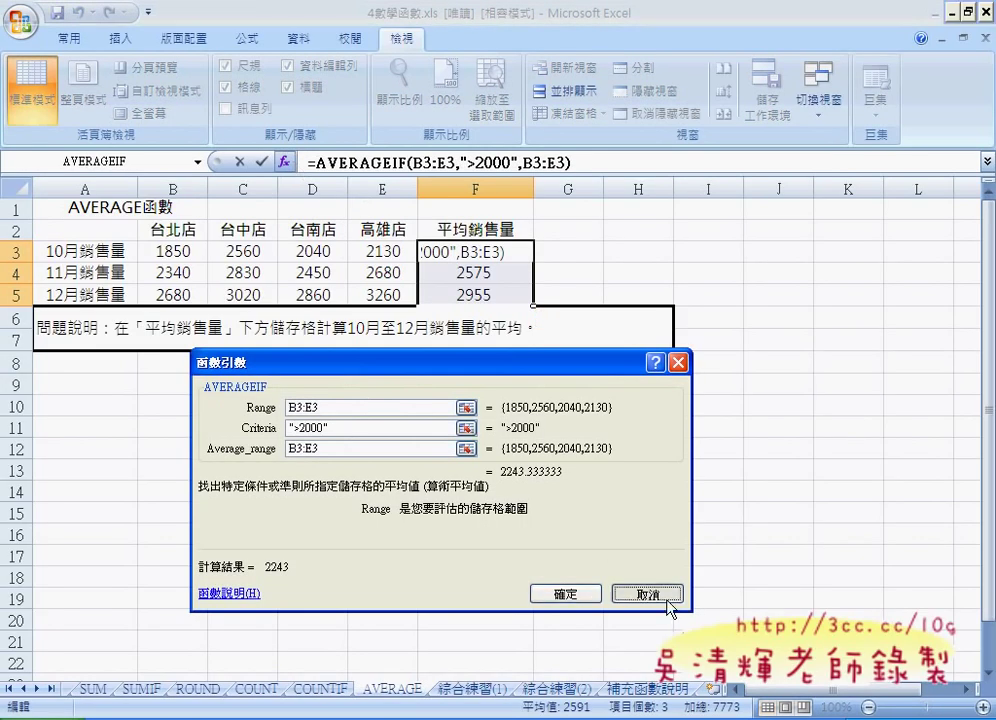
- Cancel the AVERAGEIF arguments, then browse the function list from F8 down to EDATE without inserting
{"action": "left_click", "coordinate": [642, 591]}
{"action": "left_click", "coordinate": [451, 364]}
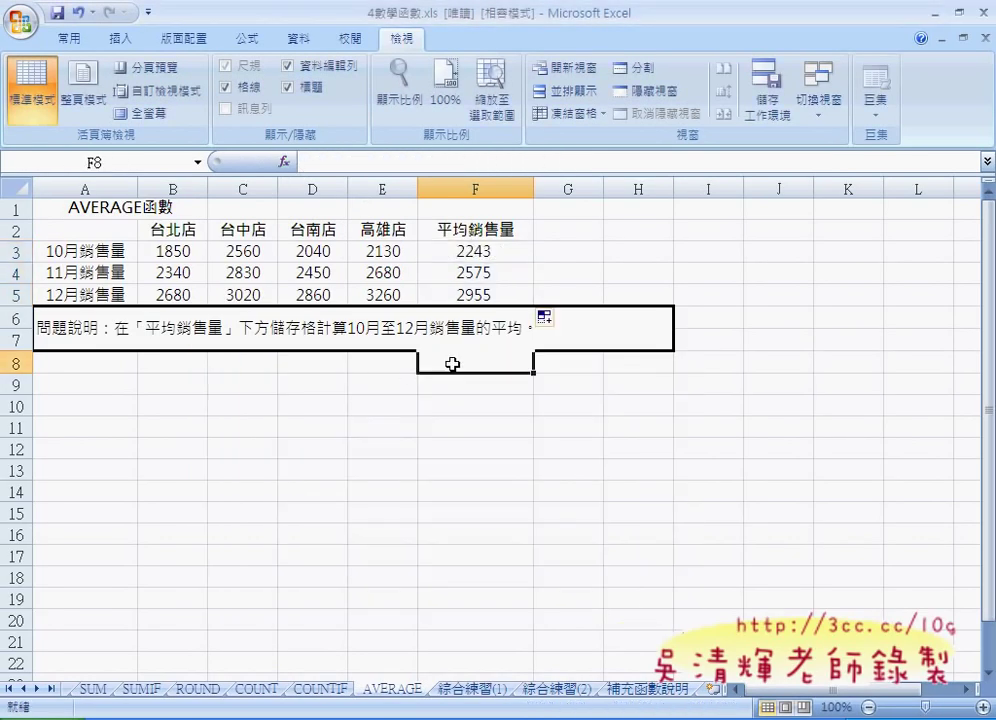
{"action": "left_click", "coordinate": [285, 161]}
{"action": "left_click", "coordinate": [358, 461]}
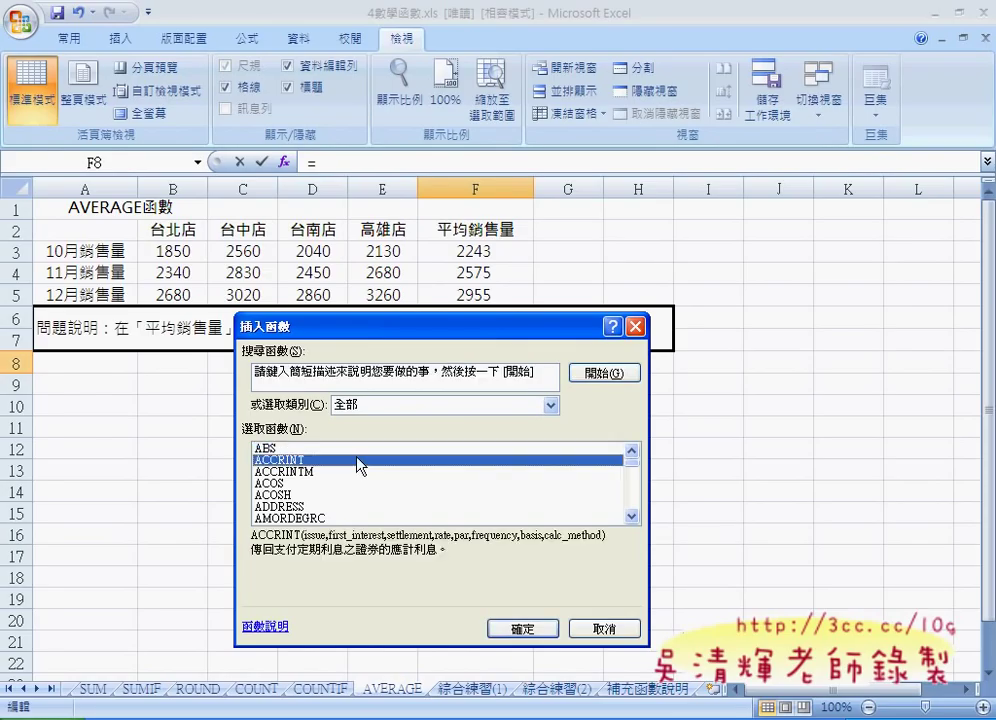
{"action": "key", "text": "e"}
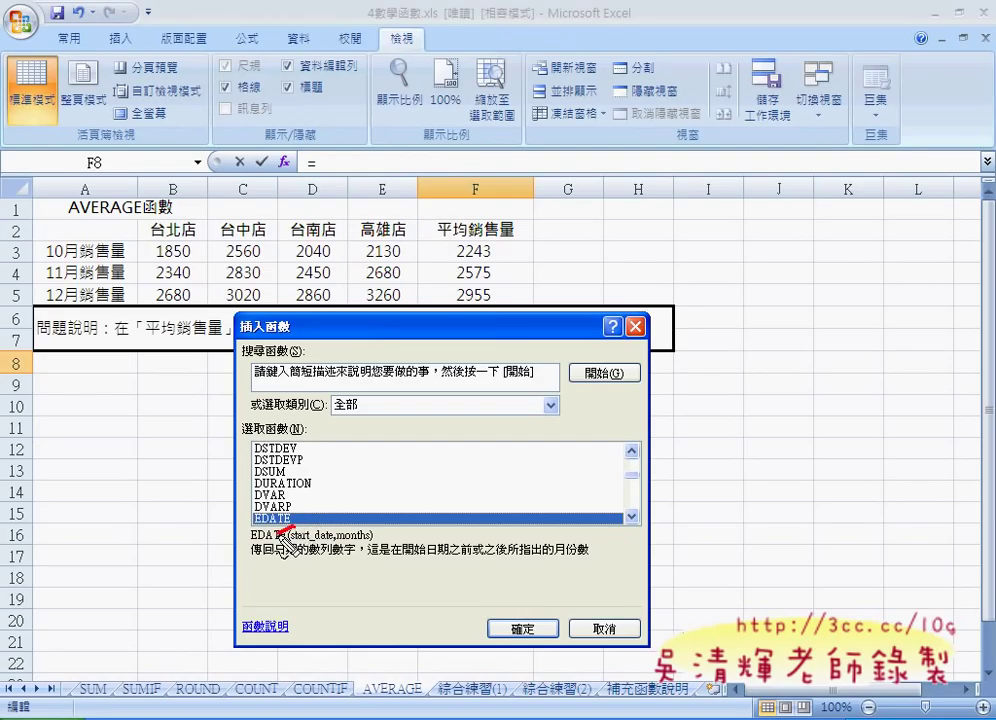
{"action": "left_click_drag", "start_coordinate": [283, 530], "coordinate": [302, 535]}
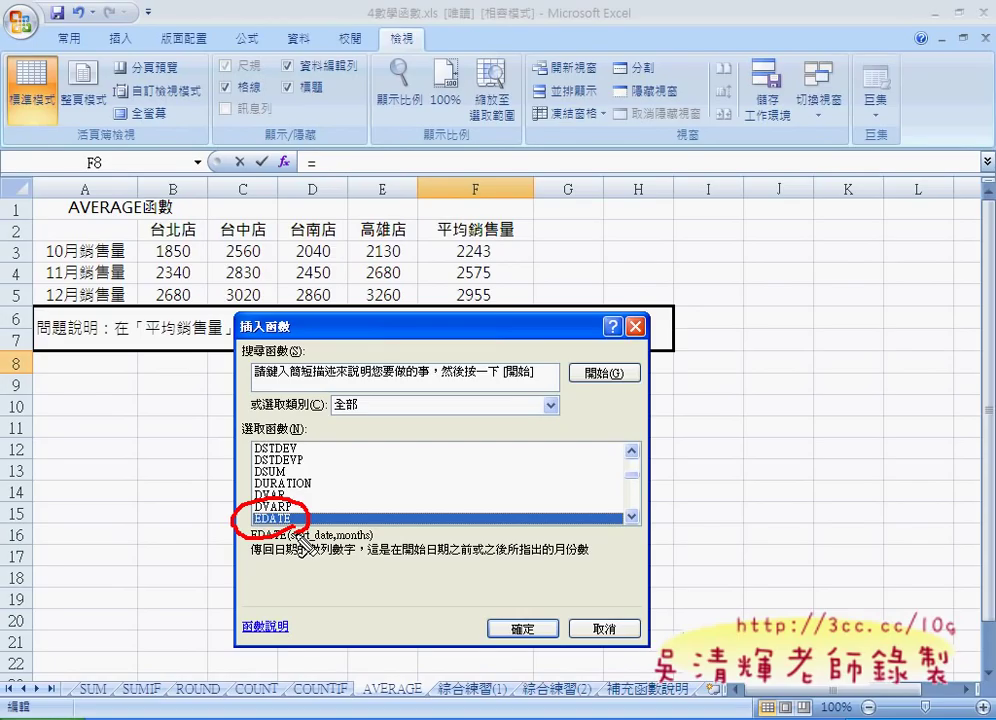
{"action": "left_click", "coordinate": [609, 630]}
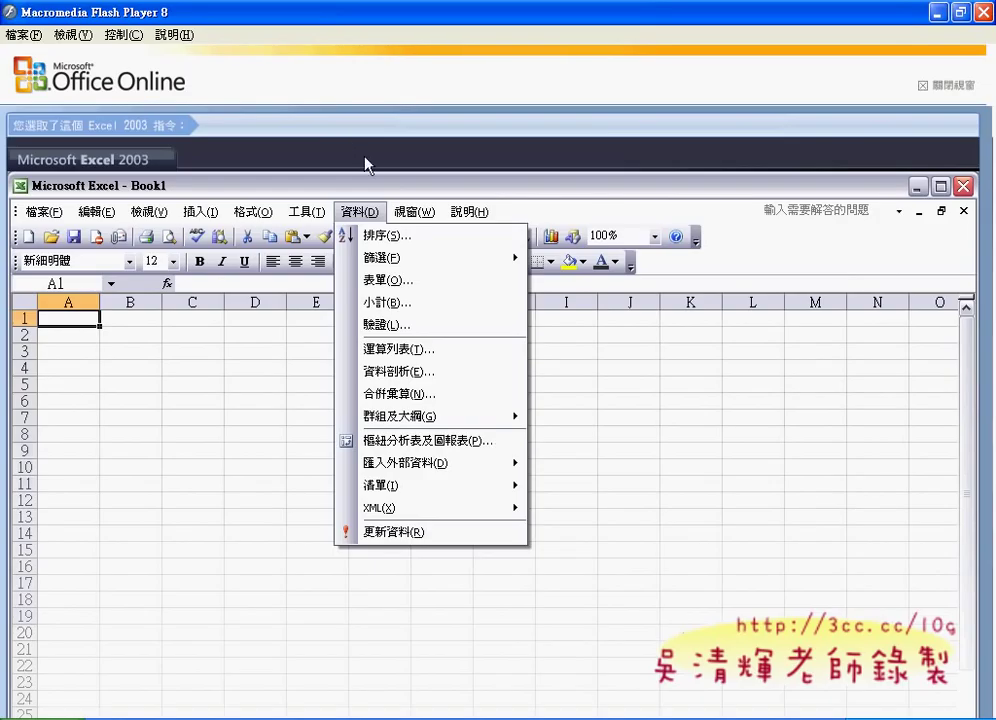
- In the guide, look up where Tools > Add-Ins lives in Excel 2007
{"action": "left_click", "coordinate": [314, 214]}
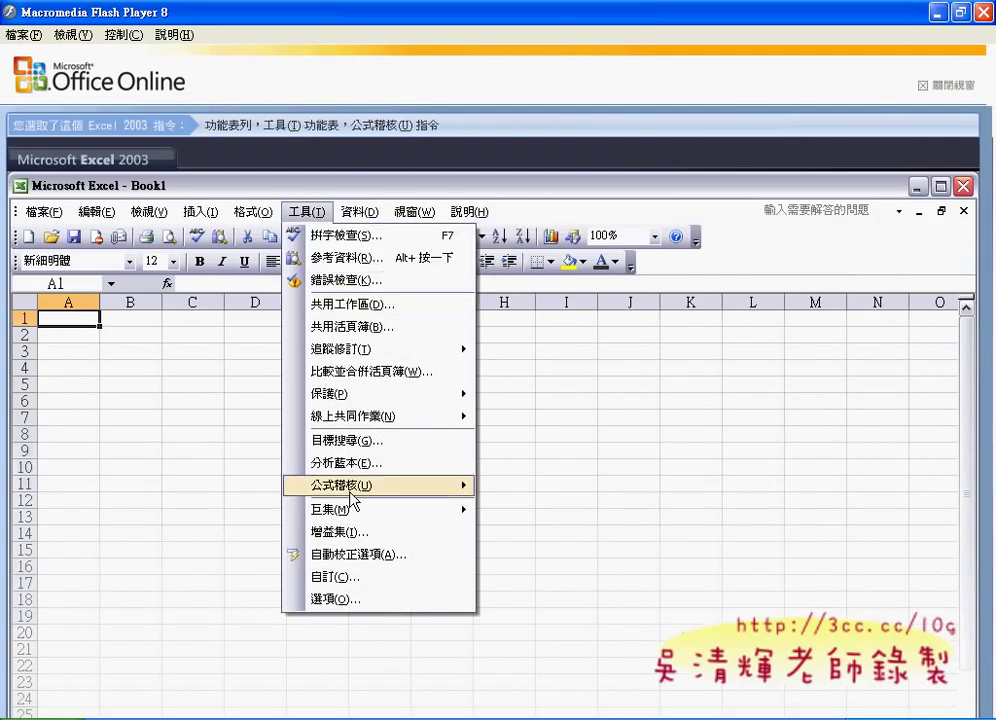
{"action": "left_click", "coordinate": [329, 535]}
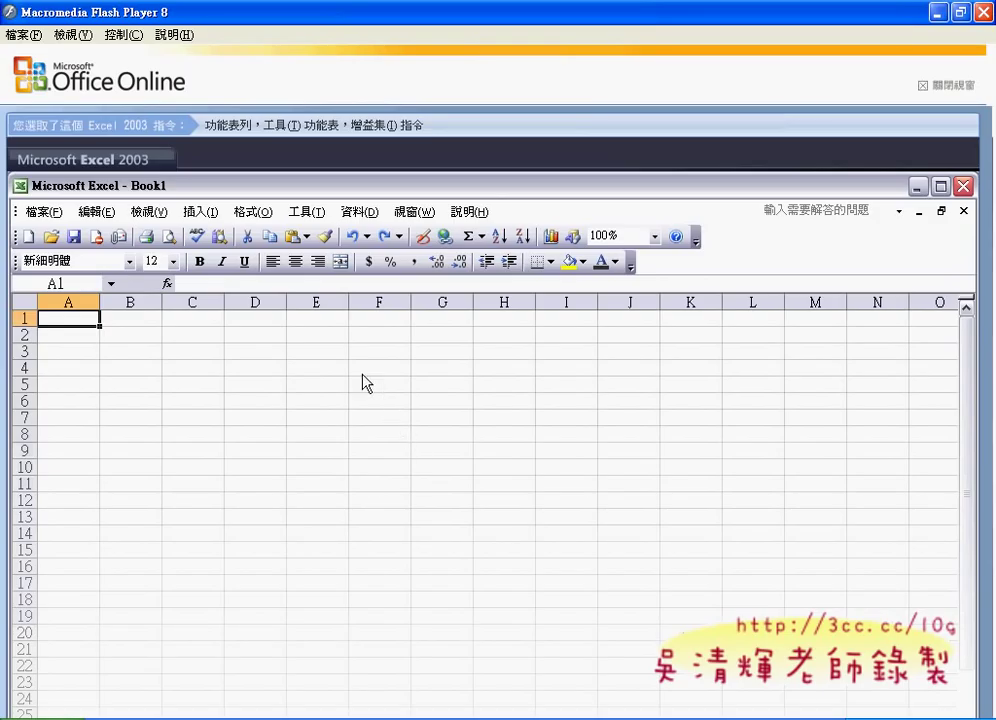
{"action": "left_click", "coordinate": [317, 213]}
{"action": "left_click", "coordinate": [355, 534]}
{"action": "left_click", "coordinate": [308, 213]}
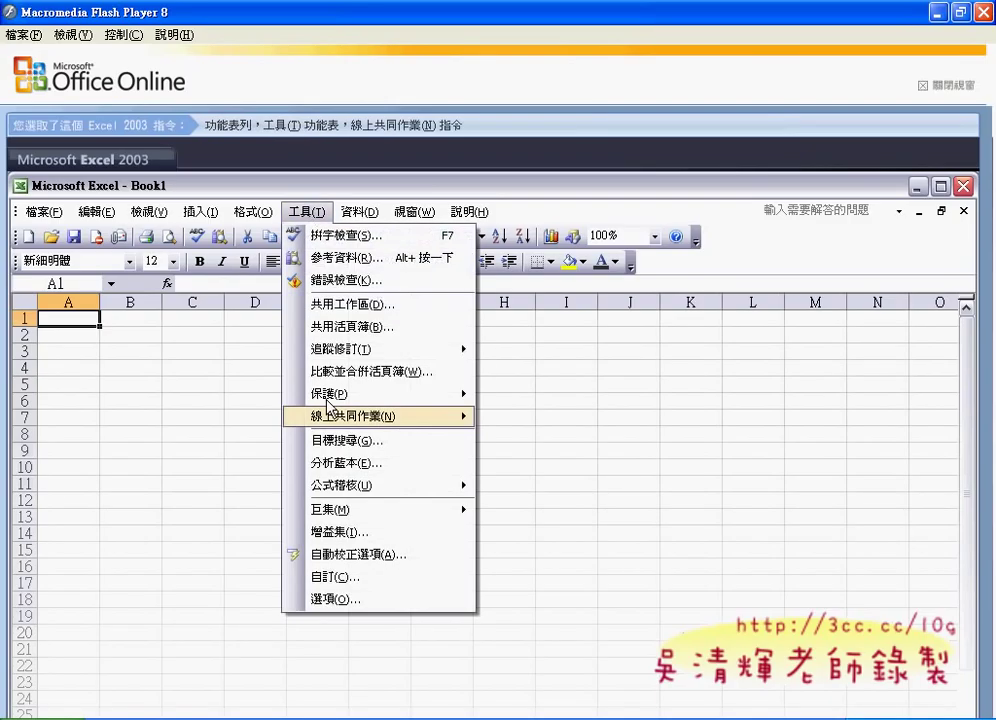
{"action": "left_click", "coordinate": [345, 532]}
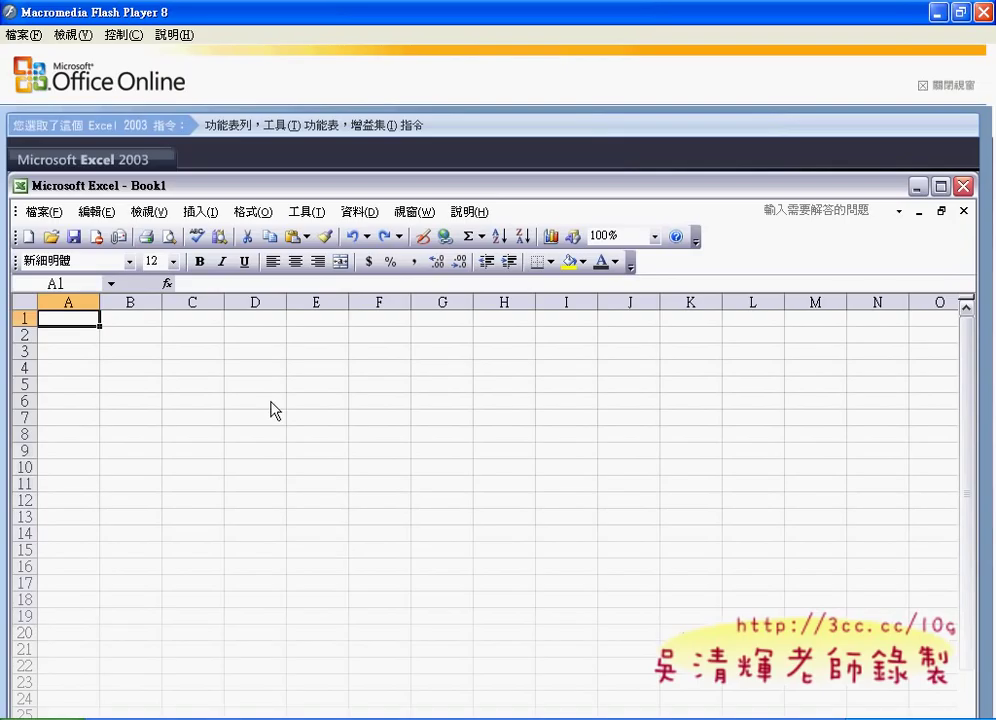
- Look up the Excel 2007 location of Format > Cells, then close the guide
{"action": "left_click", "coordinate": [245, 212]}
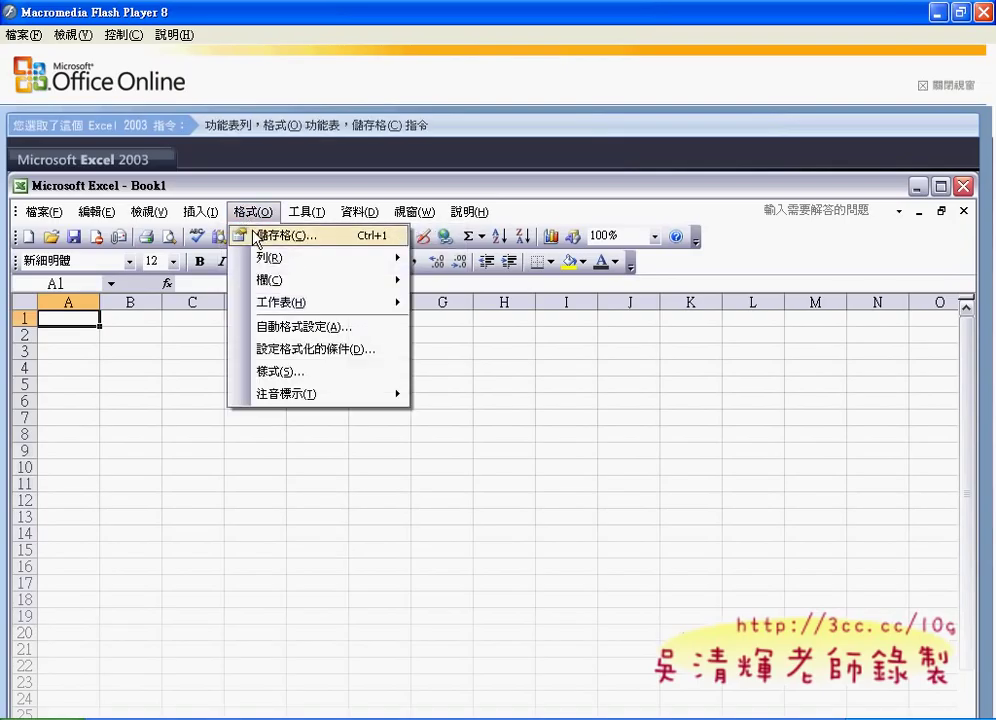
{"action": "left_click", "coordinate": [252, 234]}
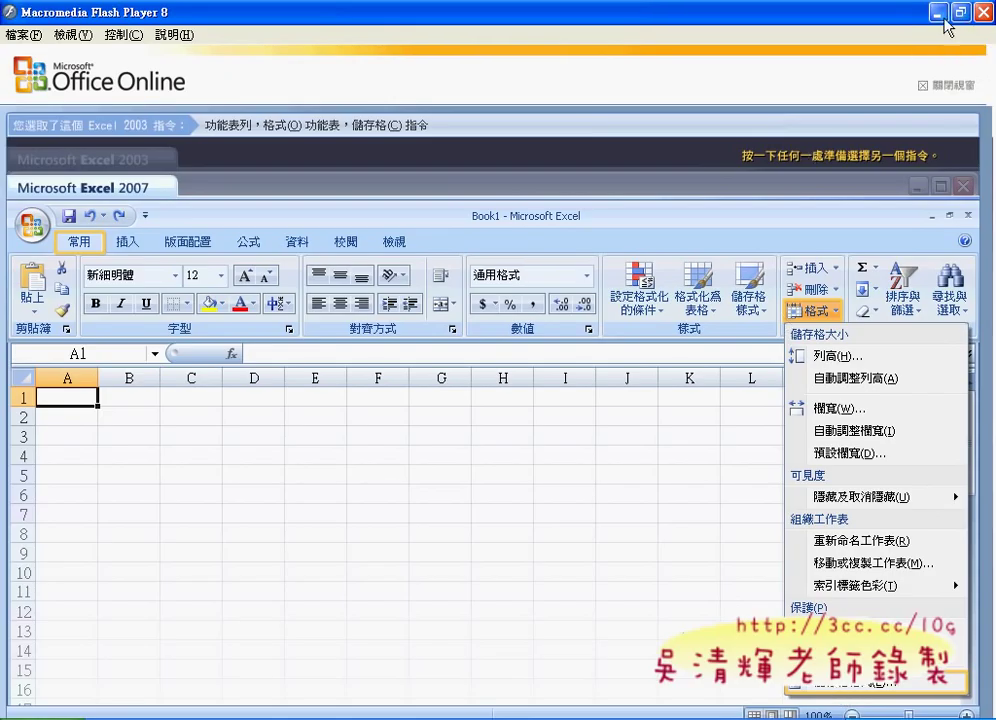
{"action": "left_click", "coordinate": [985, 12]}
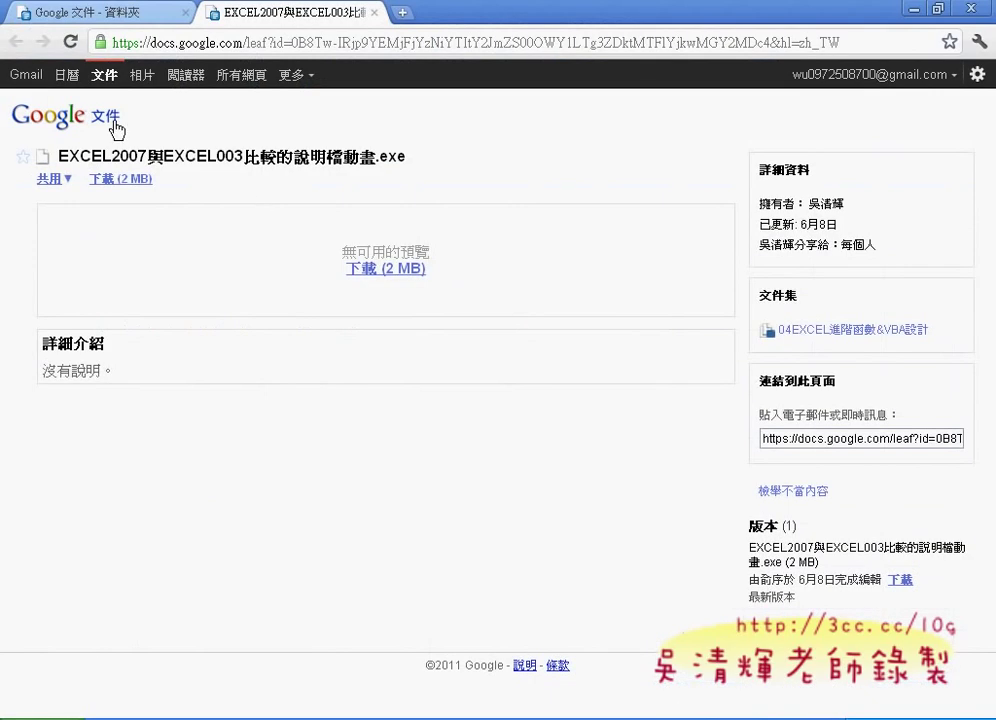
- Close the EXCEL2007 guide file page and minimize Chrome to return to 4數學函數.xls
{"action": "left_click", "coordinate": [371, 13]}
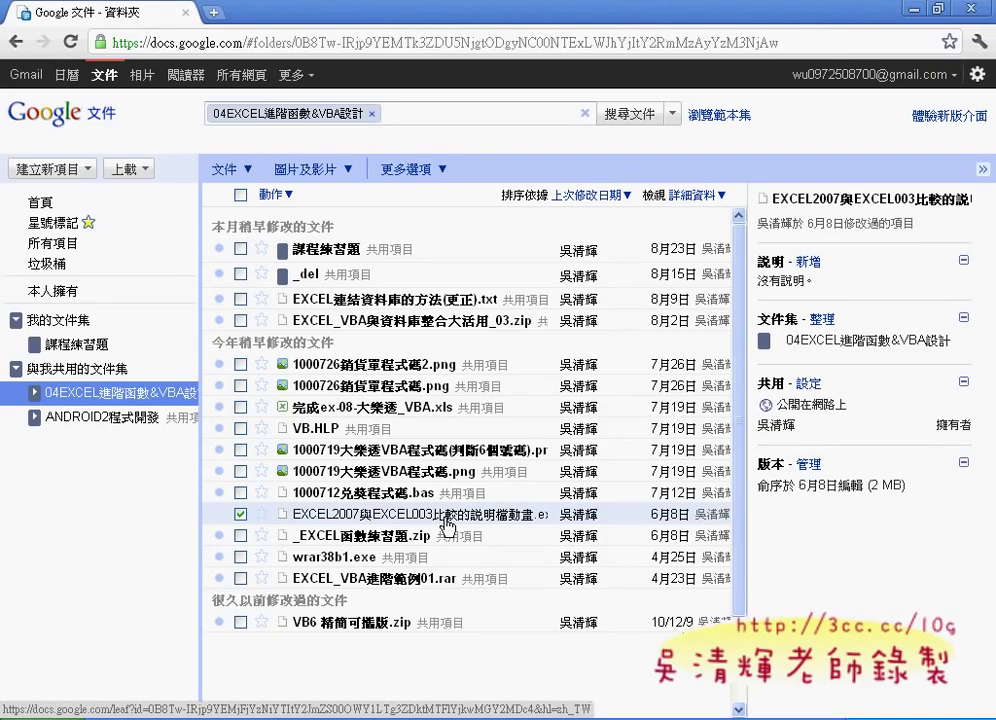
{"action": "left_click", "coordinate": [918, 12]}
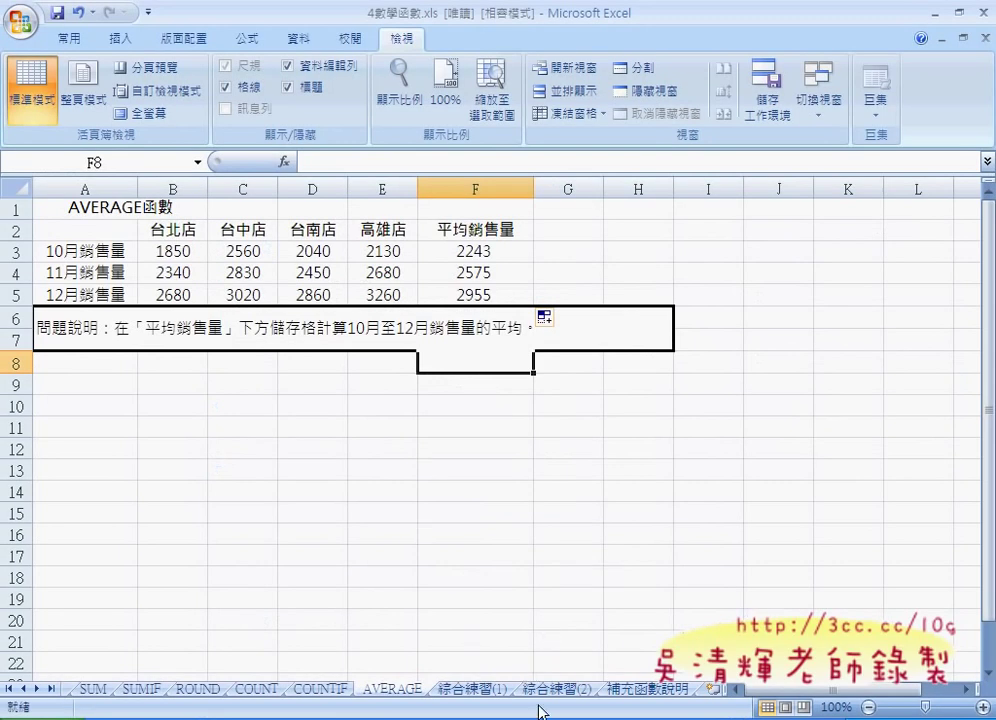
- In Excel 2003, check F3's =AVERAGE(B3:E3) formula and switch to the 綜合練習(1) sheet
{"action": "left_click", "coordinate": [440, 716]}
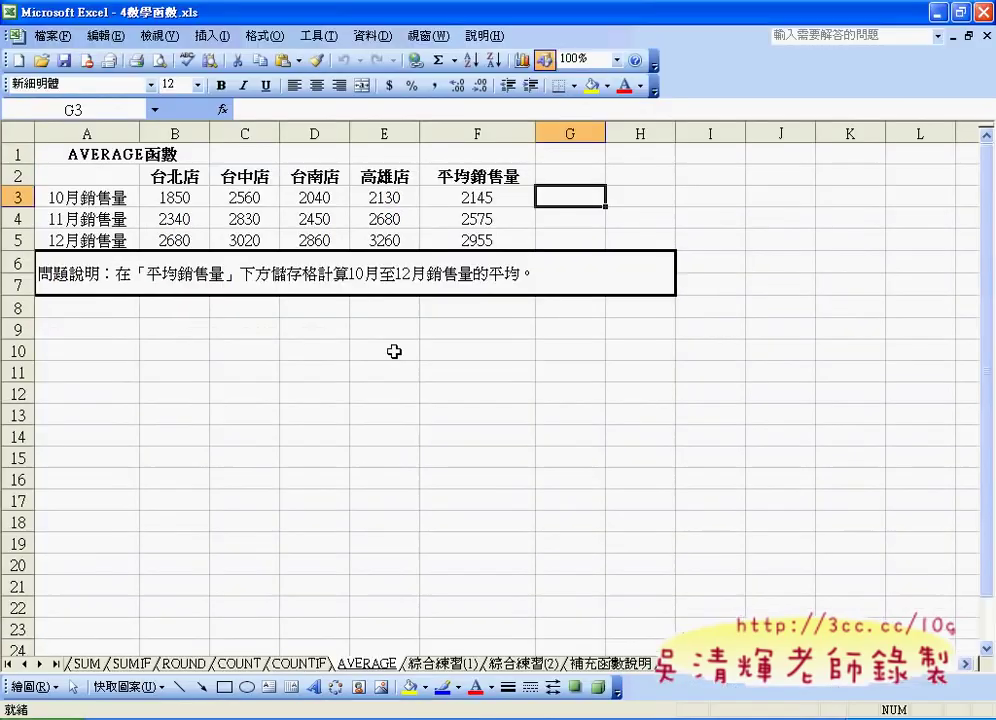
{"action": "left_click", "coordinate": [460, 200]}
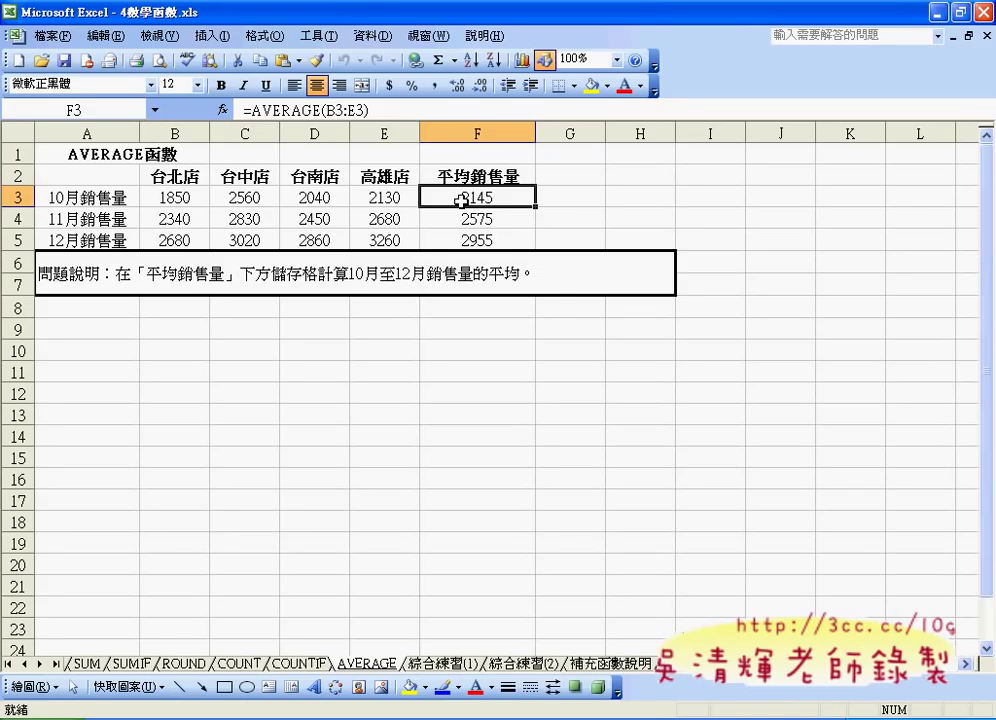
{"action": "left_click", "coordinate": [440, 664]}
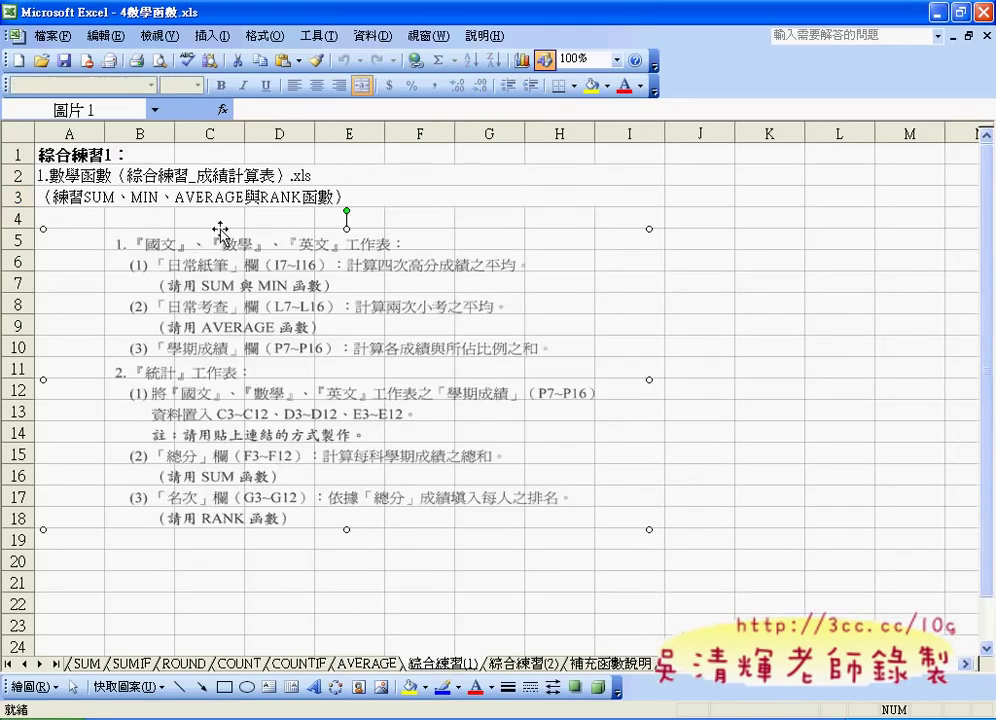
- Enlarge the exercise instructions picture, then minimize both Excel 2003 and Excel 2007
{"action": "left_click_drag", "start_coordinate": [646, 532], "coordinate": [762, 615]}
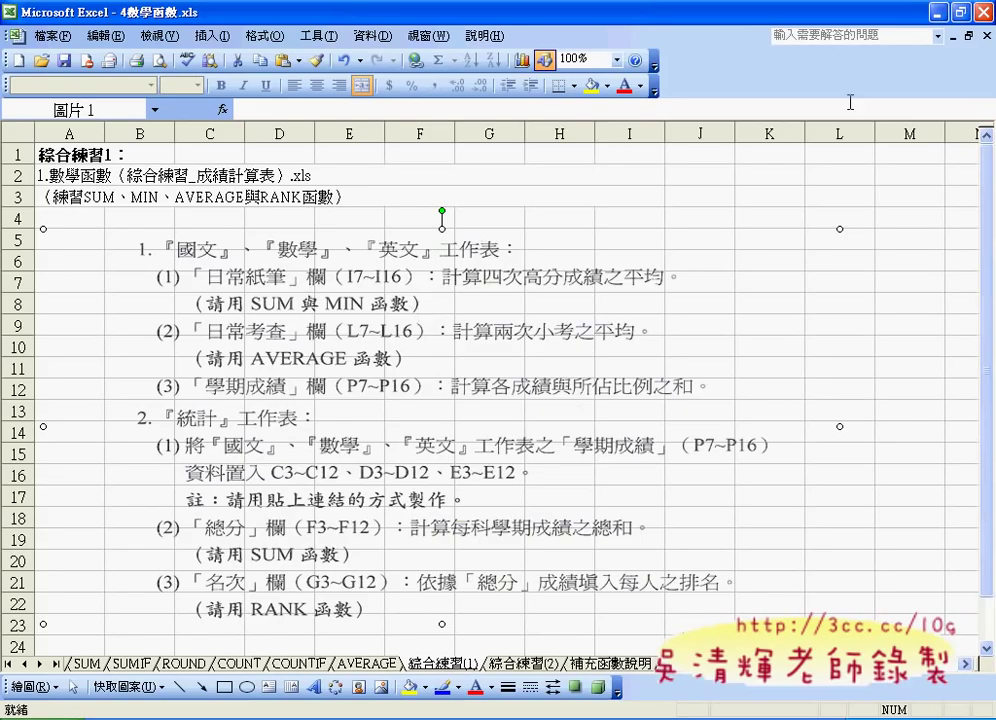
{"action": "left_click", "coordinate": [938, 12]}
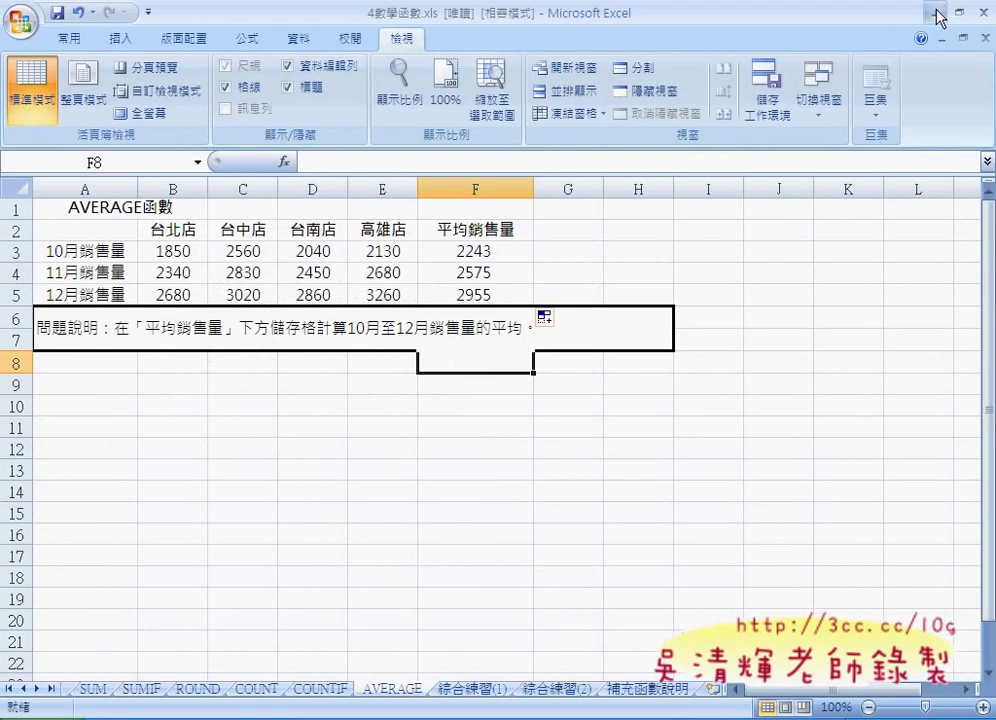
{"action": "left_click", "coordinate": [940, 14]}
- Minimize the portable Office windows and open the desktop's _EXCEL函數練習題 > 課程練習題 folder
{"action": "left_click", "coordinate": [748, 149]}
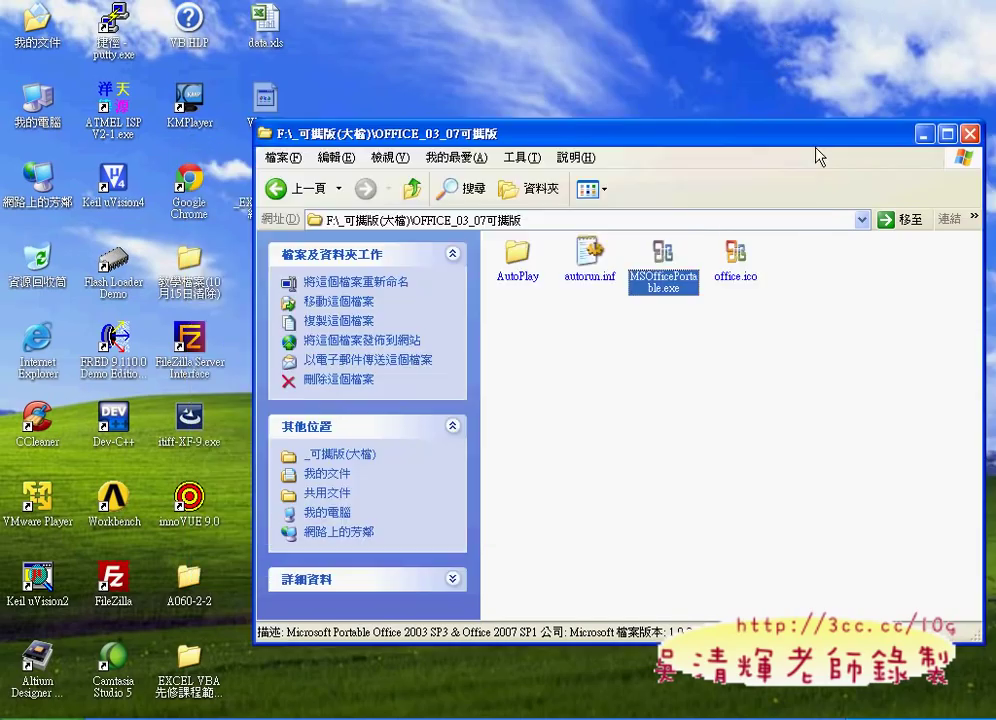
{"action": "left_click", "coordinate": [920, 137]}
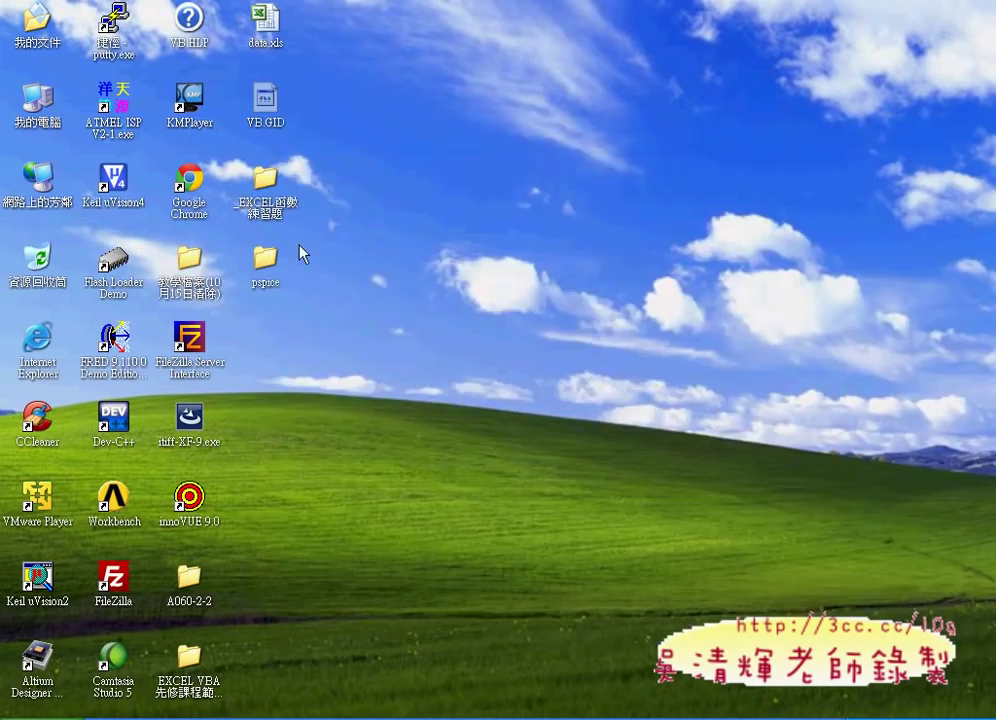
{"action": "double_click", "coordinate": [265, 176]}
{"action": "double_click", "coordinate": [420, 214]}
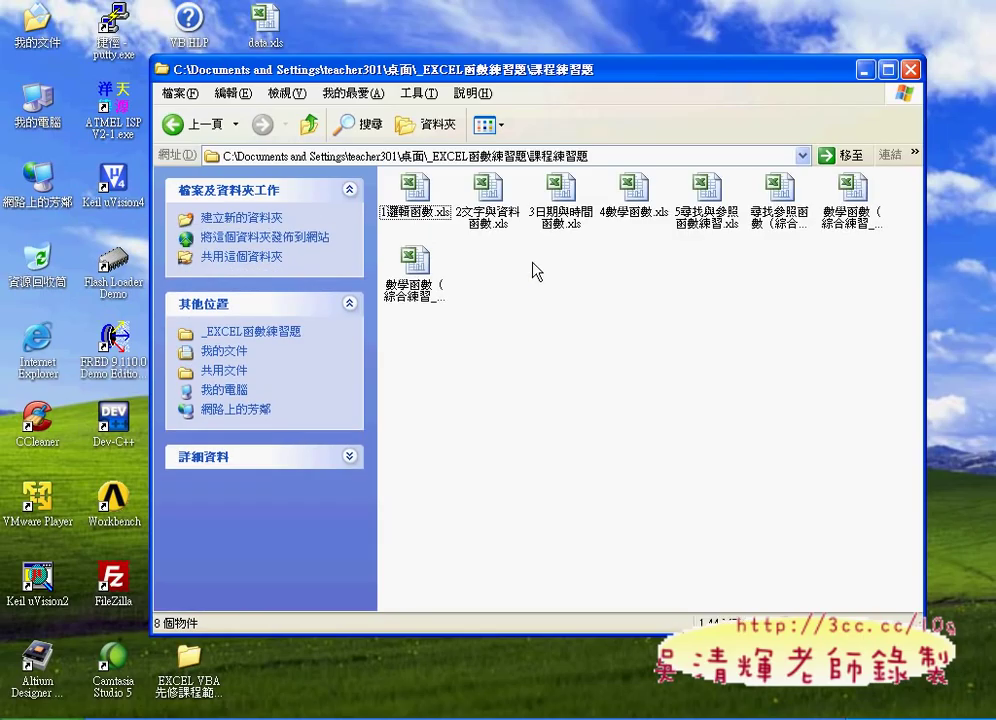
- Select 數學函數(綜合練習_成績計算表).xls and open it in Excel
{"action": "left_click", "coordinate": [427, 264]}
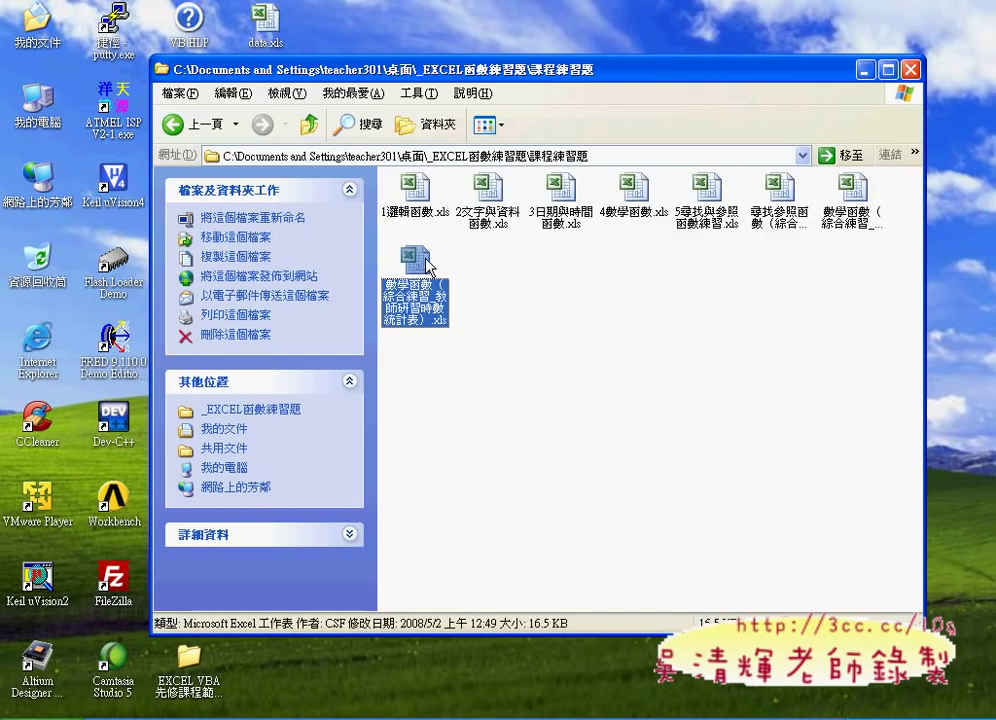
{"action": "left_click", "coordinate": [827, 216]}
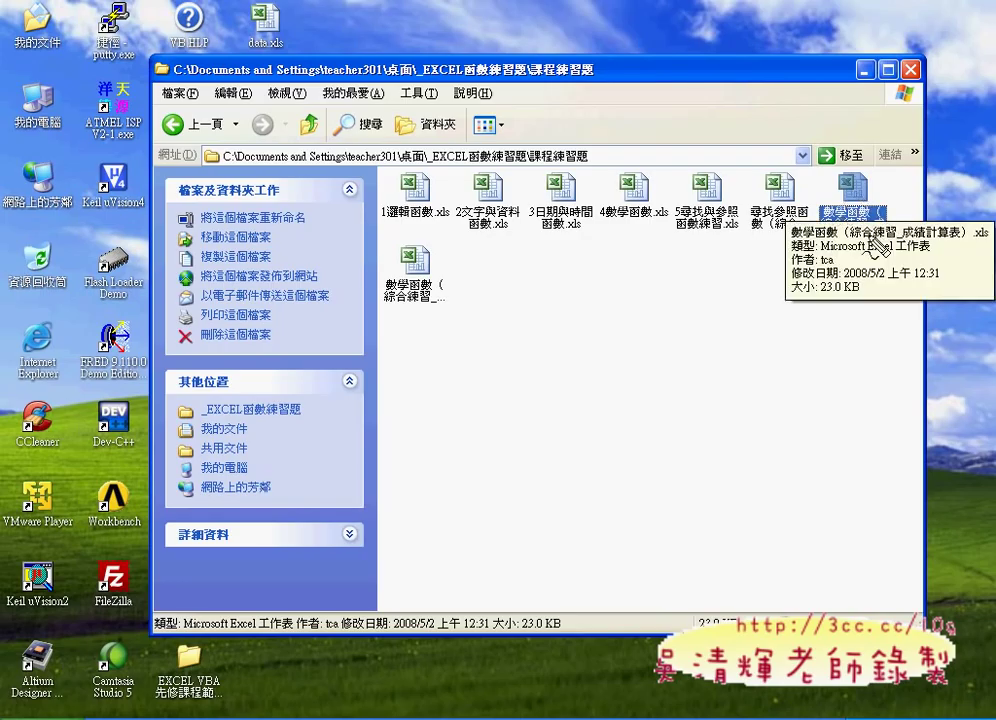
{"action": "mouse_move", "coordinate": [855, 160]}
{"action": "left_mouse_down"}
{"action": "mouse_move", "coordinate": [905, 205]}
{"action": "mouse_move", "coordinate": [864, 292]}
{"action": "left_mouse_up"}
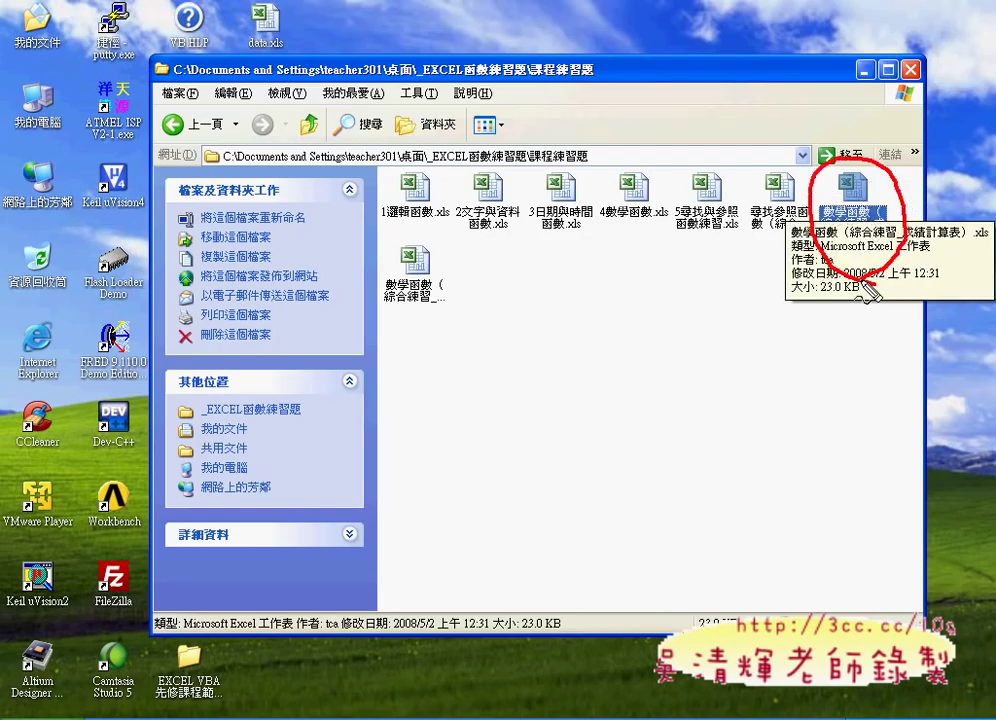
{"action": "key", "text": "Return"}
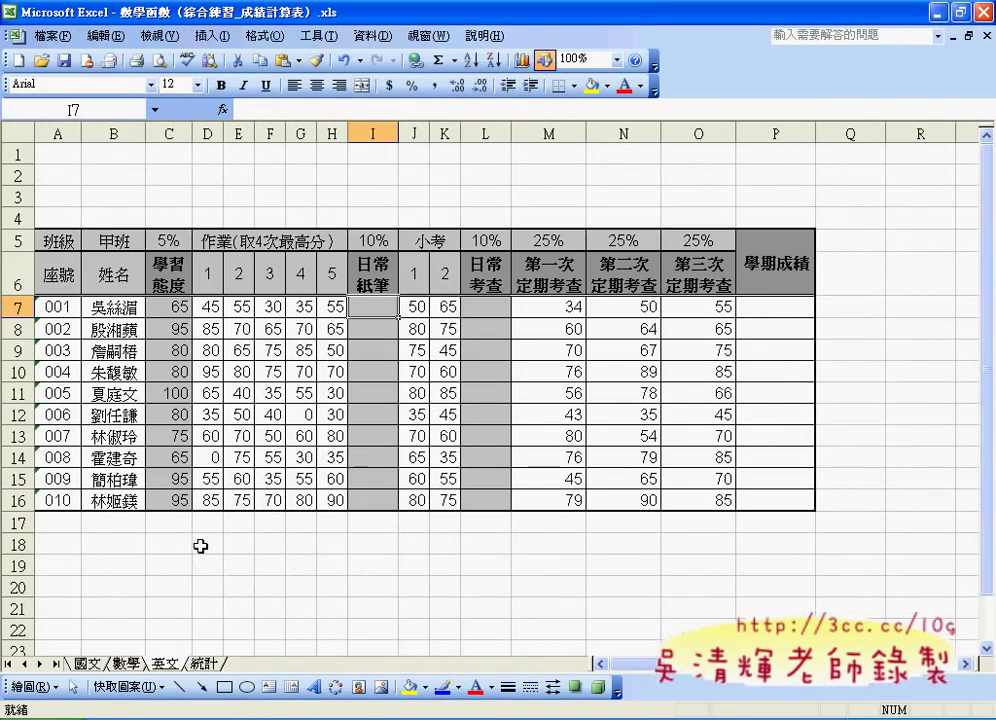
- Browse the 國文, 數學 and 英文 grade sheets, check open workbooks, and finish on 國文
{"action": "left_click", "coordinate": [86, 663]}
{"action": "left_click", "coordinate": [127, 663]}
{"action": "left_click", "coordinate": [162, 664]}
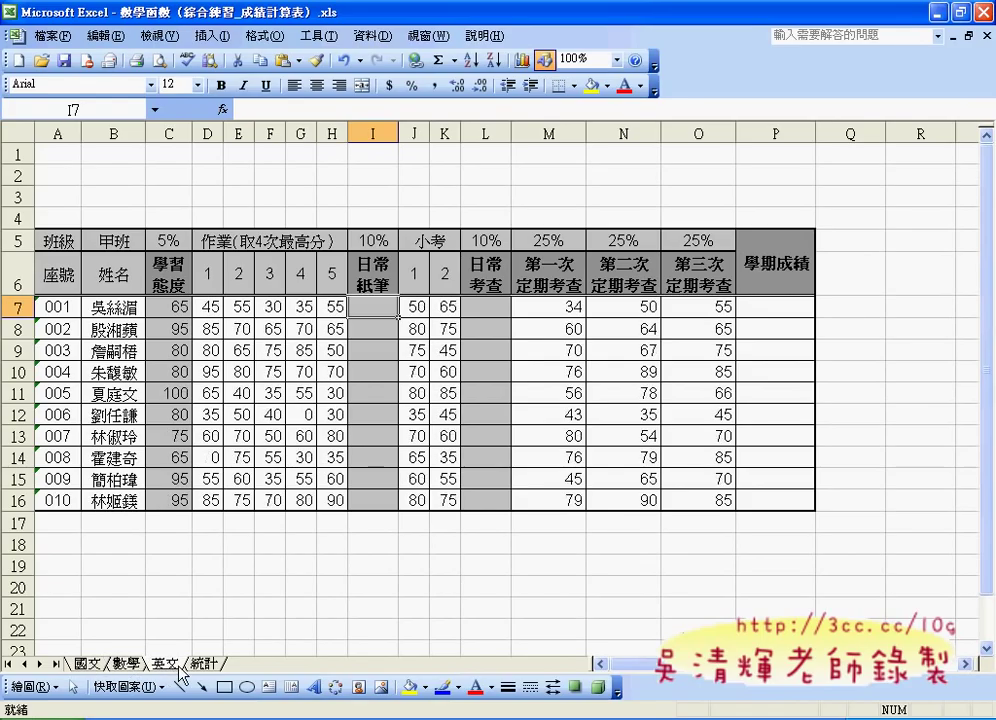
{"action": "left_click", "coordinate": [126, 664]}
{"action": "left_click", "coordinate": [94, 665]}
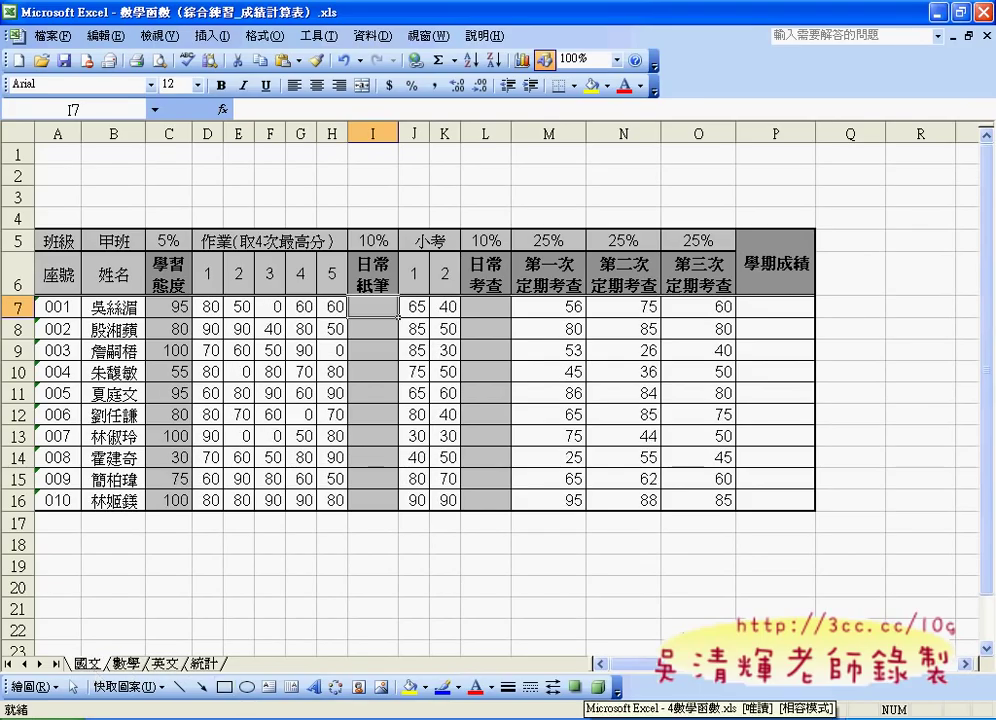
{"action": "left_click", "coordinate": [450, 719]}
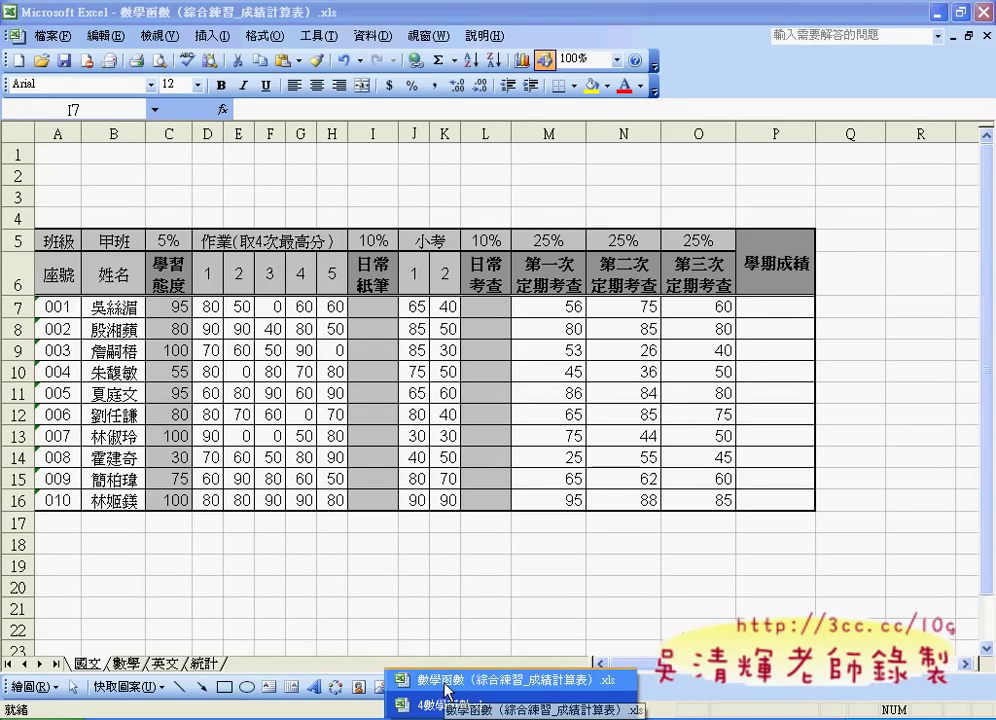
{"action": "left_click", "coordinate": [318, 541]}
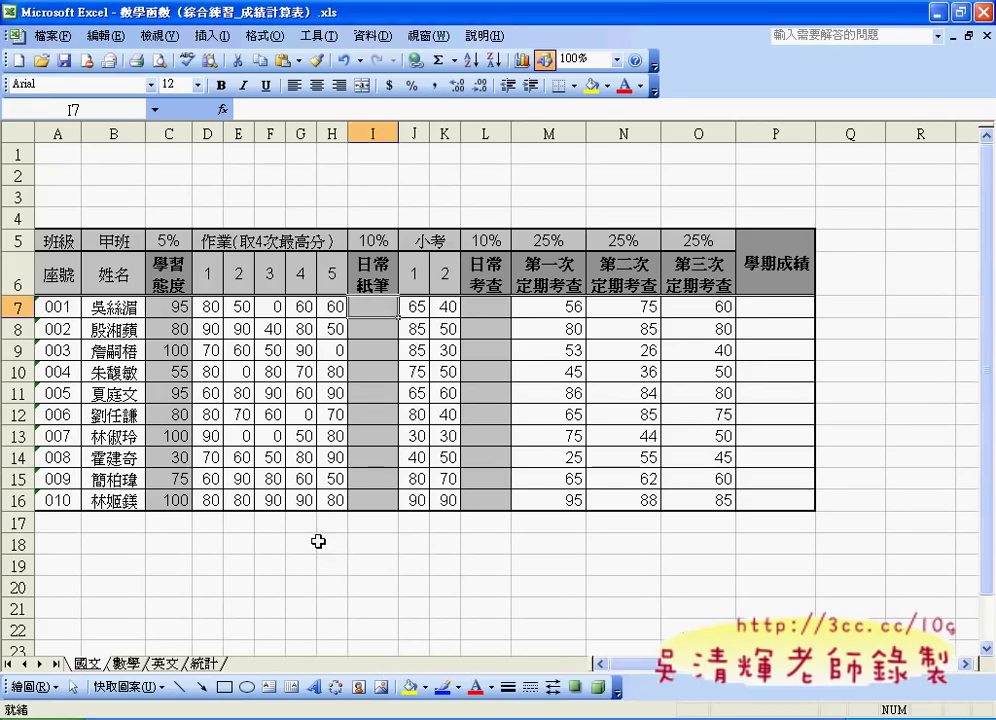